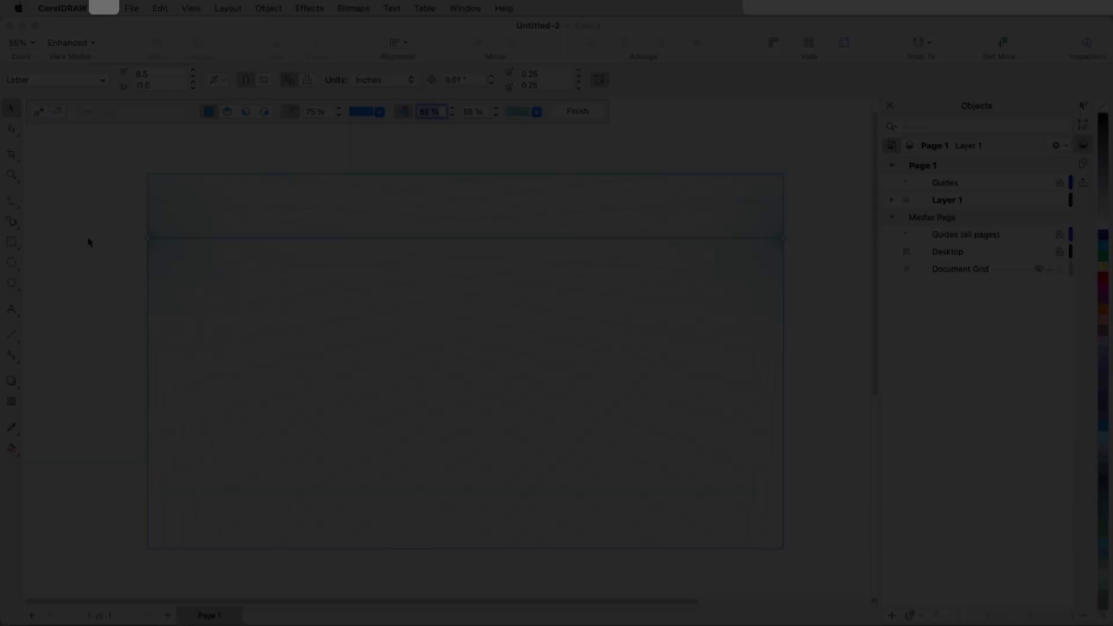
# Draw a pink rectangle face on the right perspective plane
pyautogui.click(264, 111)
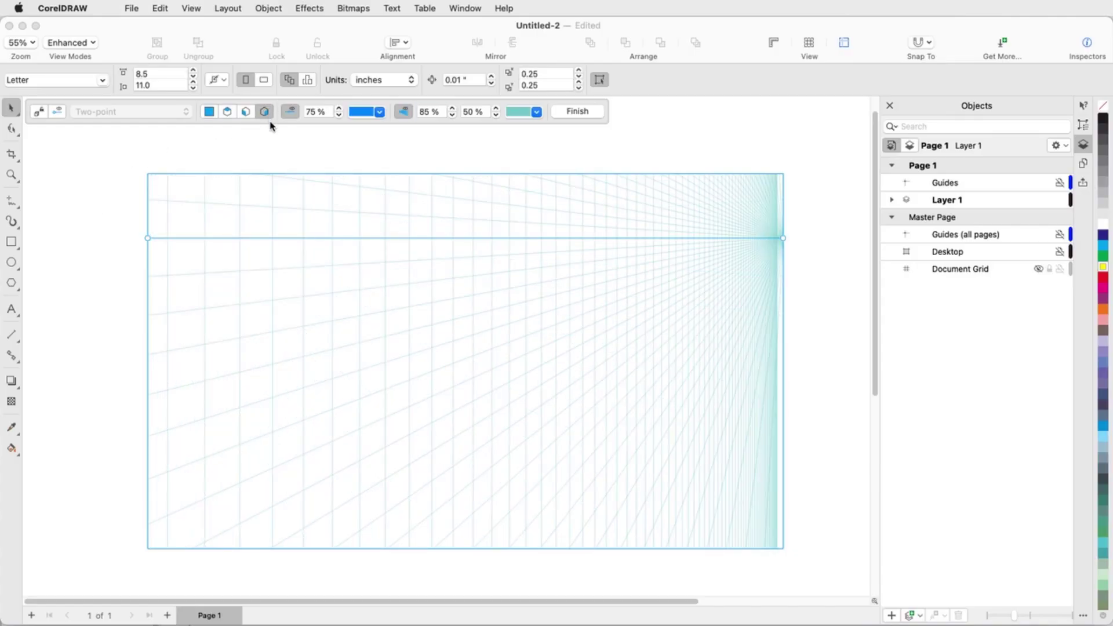
pyautogui.click(11, 242)
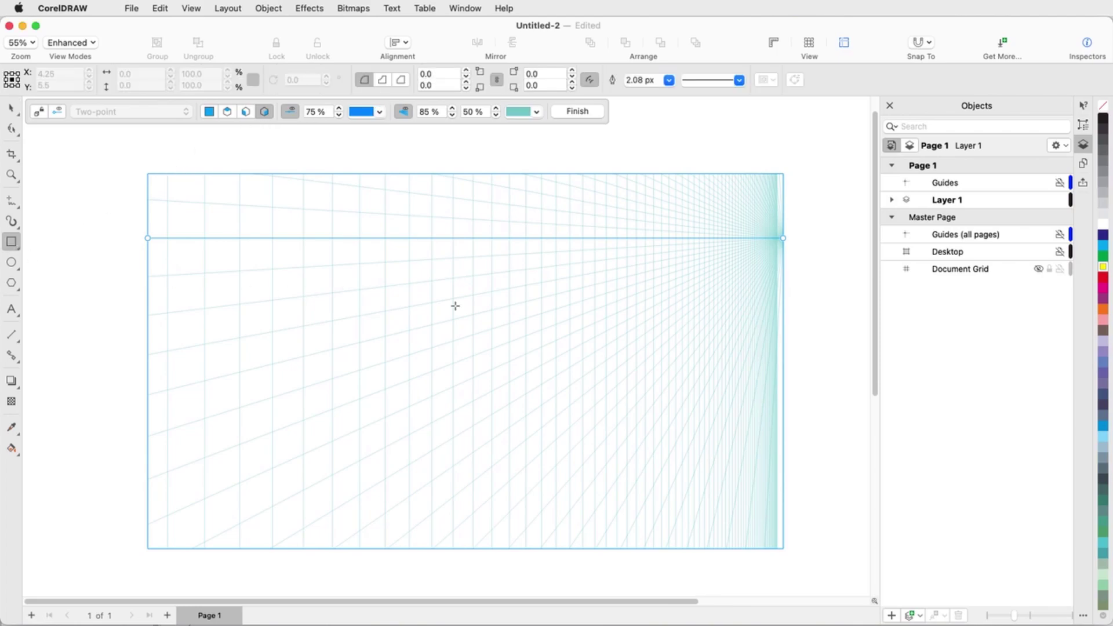
pyautogui.moveTo(530, 301); pyautogui.dragTo(607, 414)
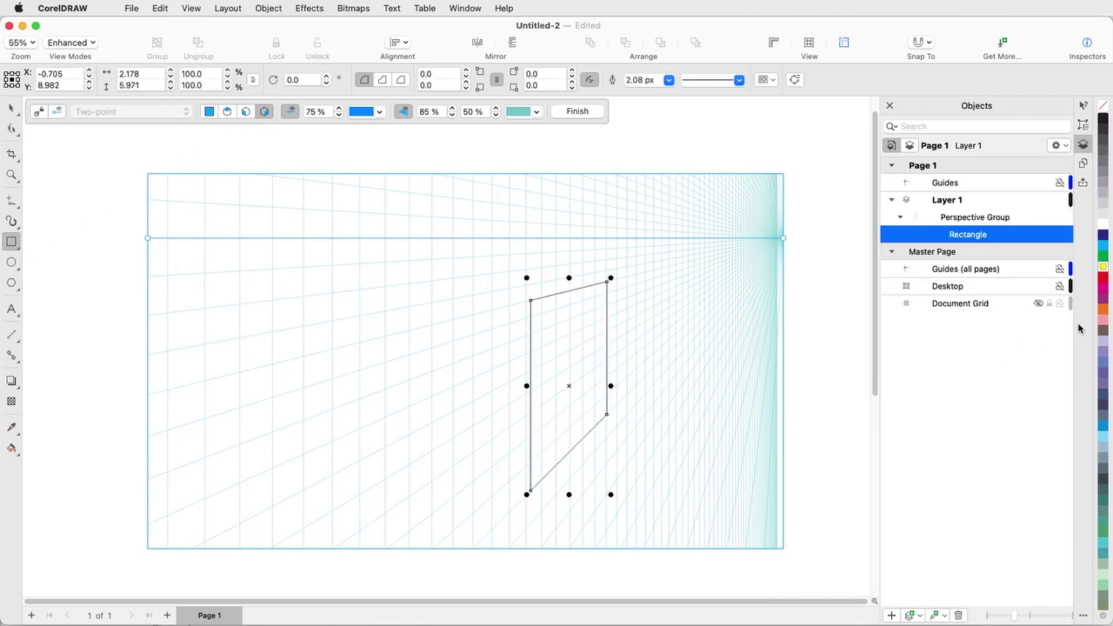
pyautogui.click(1101, 321)
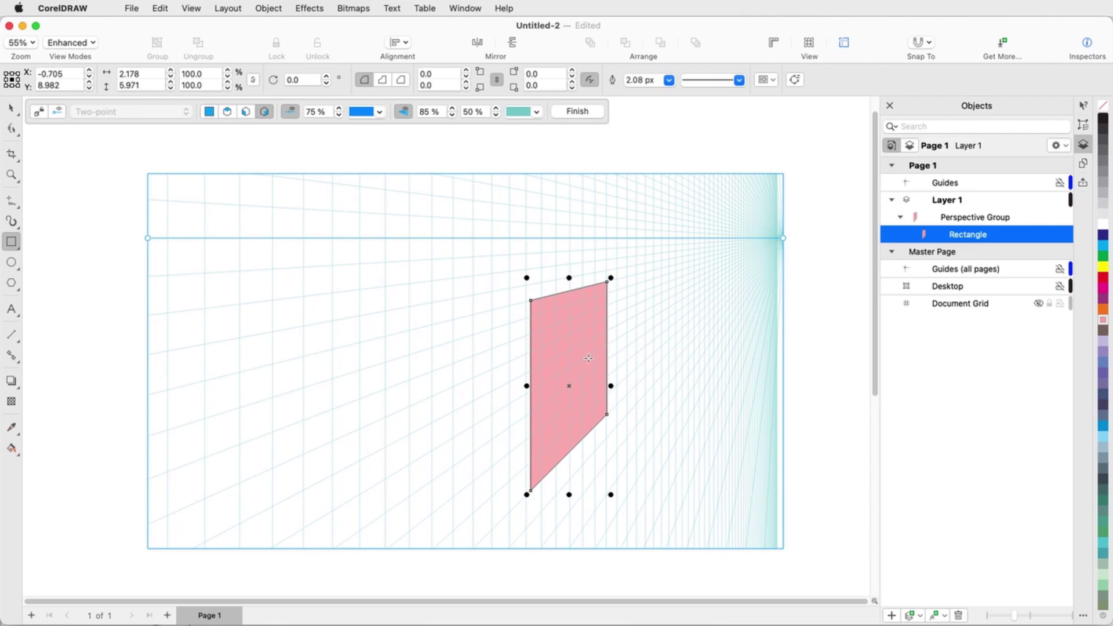
# Draw a lavender face on the left plane from the pink face's corner
pyautogui.click(246, 112)
pyautogui.moveTo(531, 490); pyautogui.dragTo(464, 281)
pyautogui.click(1101, 344)
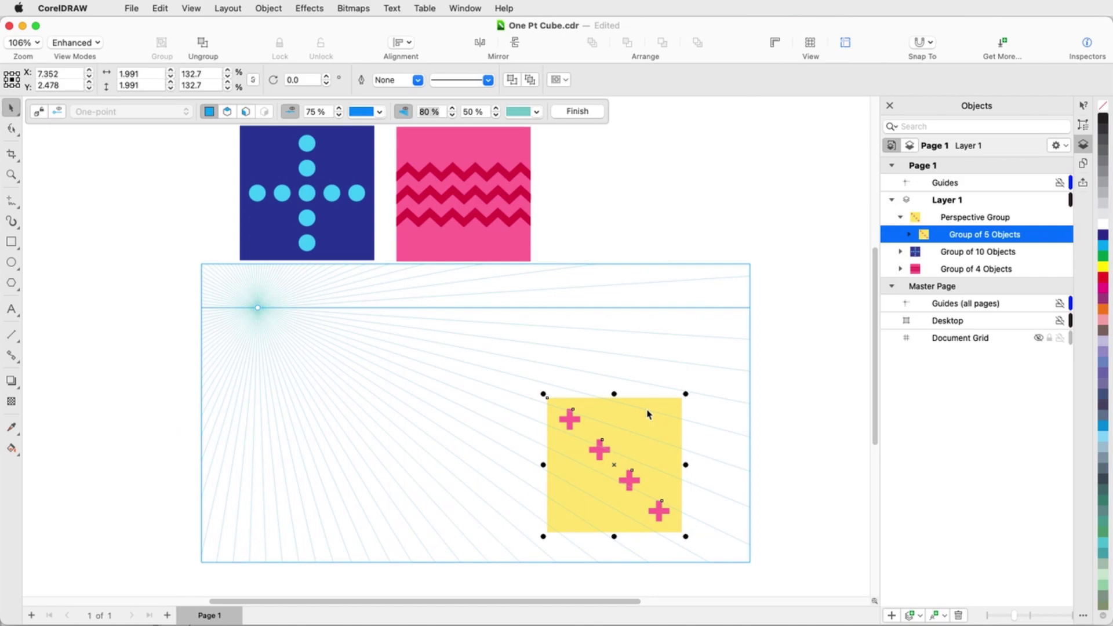
# Move the pink zigzag group onto the side plane and slide it into position
pyautogui.rightClick(512, 138)
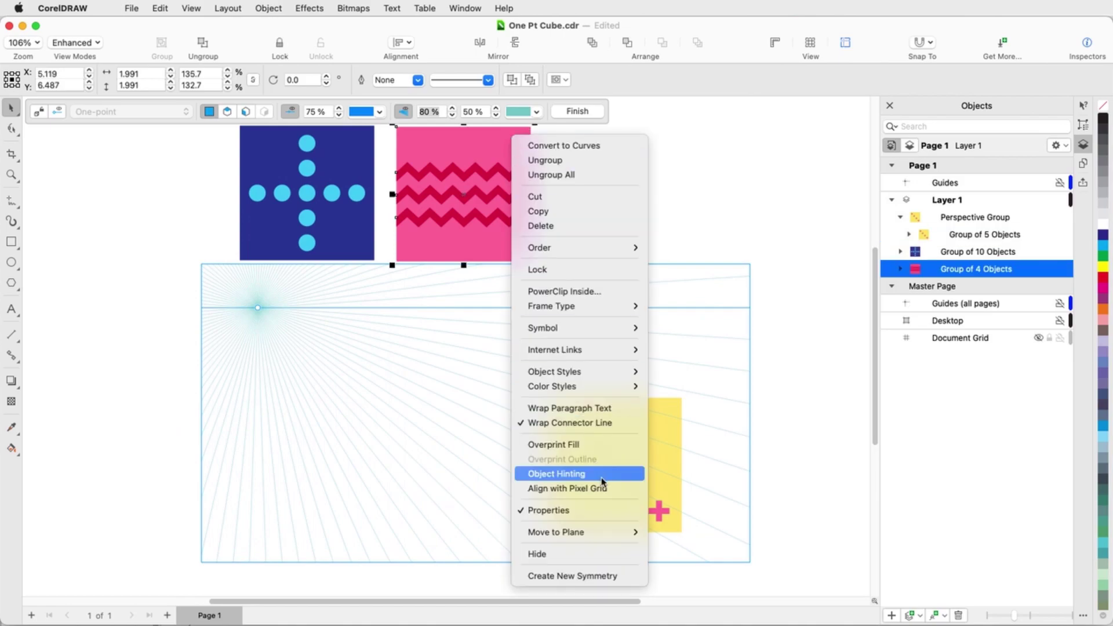
pyautogui.moveTo(616, 532)
pyautogui.click(750, 561)
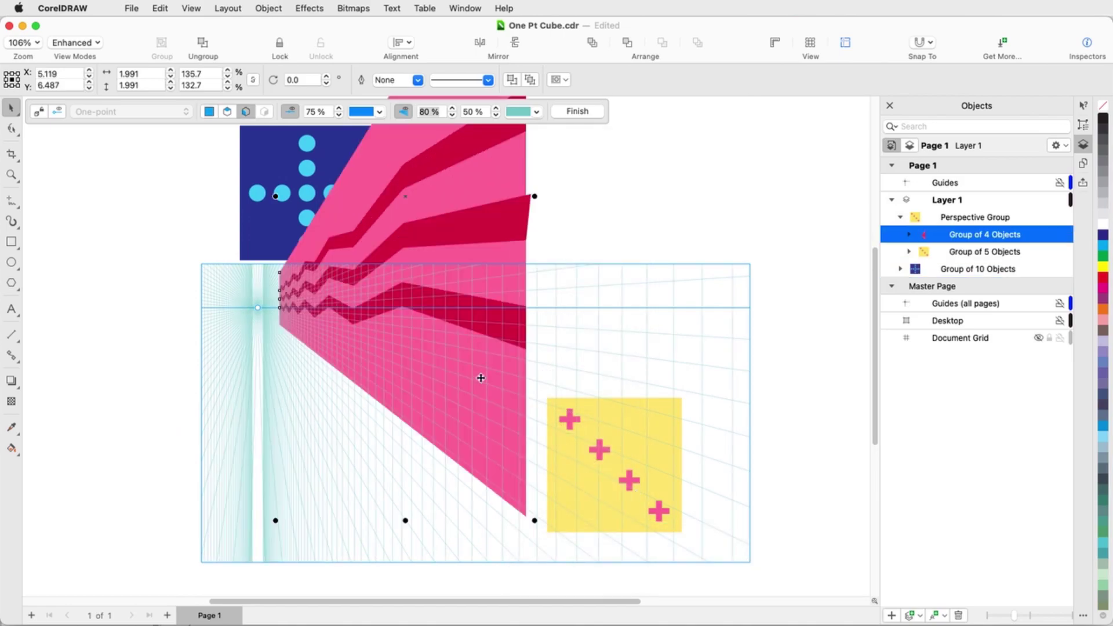
pyautogui.moveTo(472, 194); pyautogui.dragTo(477, 266)
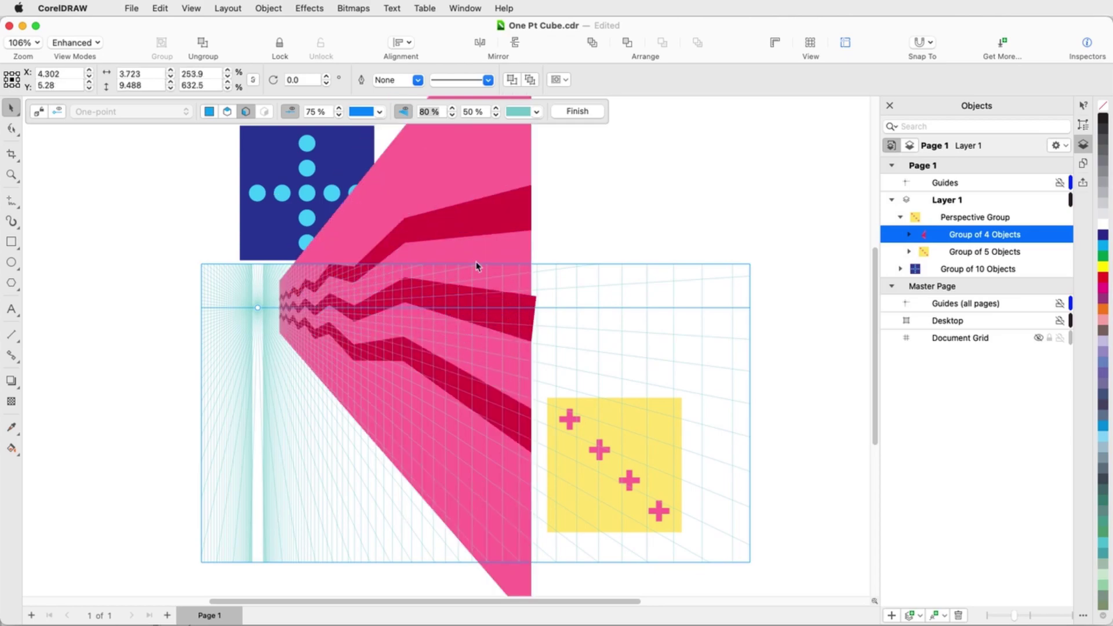
# Shrink the pink face by its corner handle to fit beside the yellow square
pyautogui.scroll(-2, 567, 479)
pyautogui.scroll(5, 541, 507)
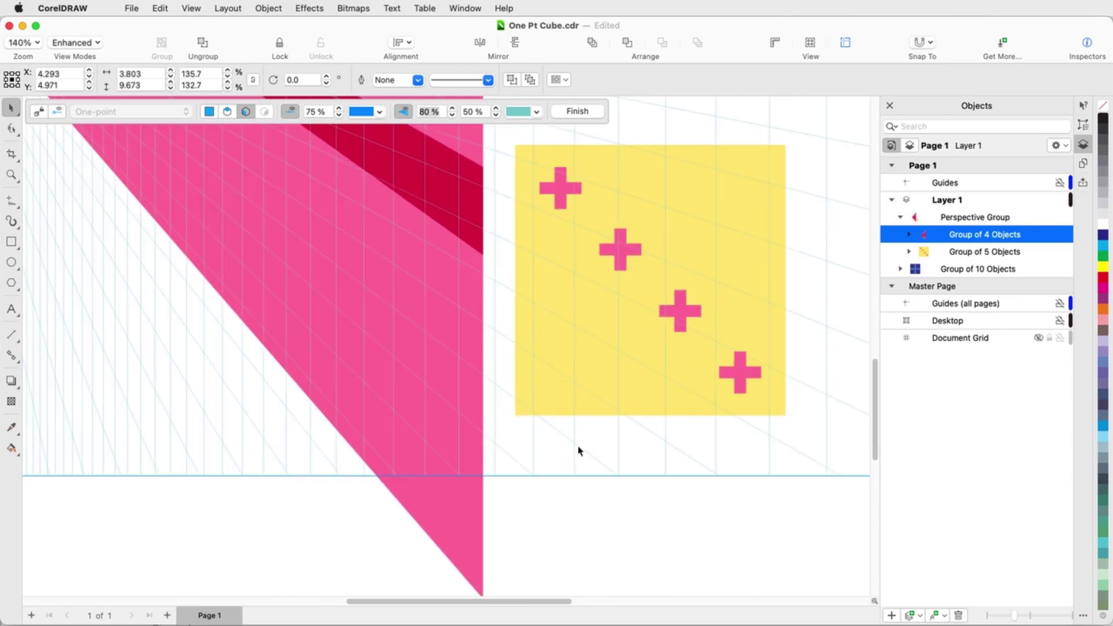
pyautogui.scroll(3, 489, 576)
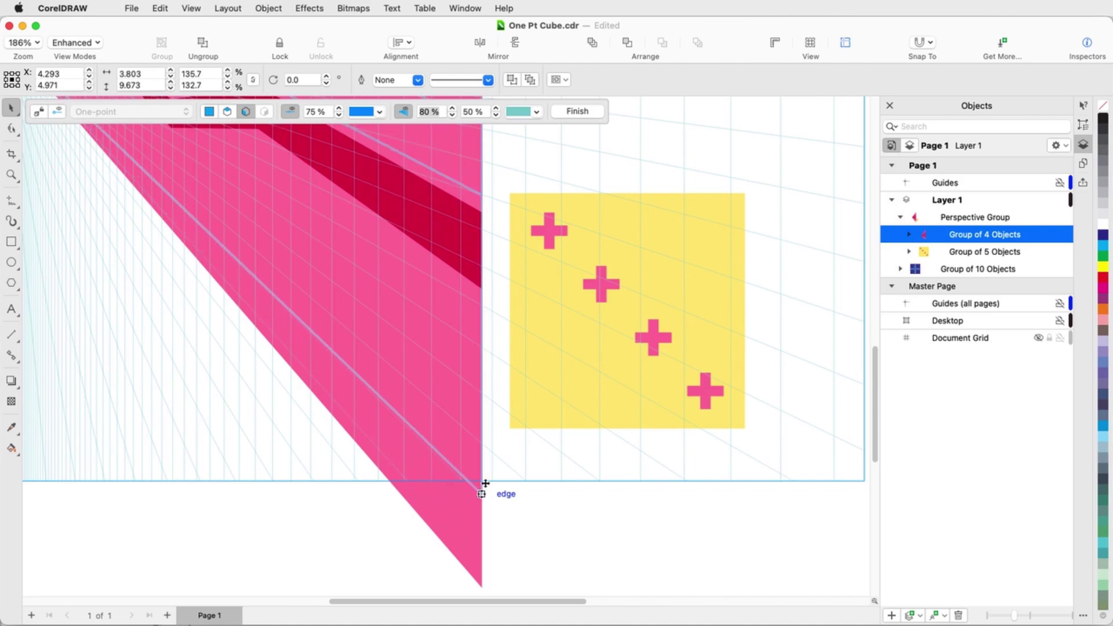
pyautogui.scroll(-5, 505, 441)
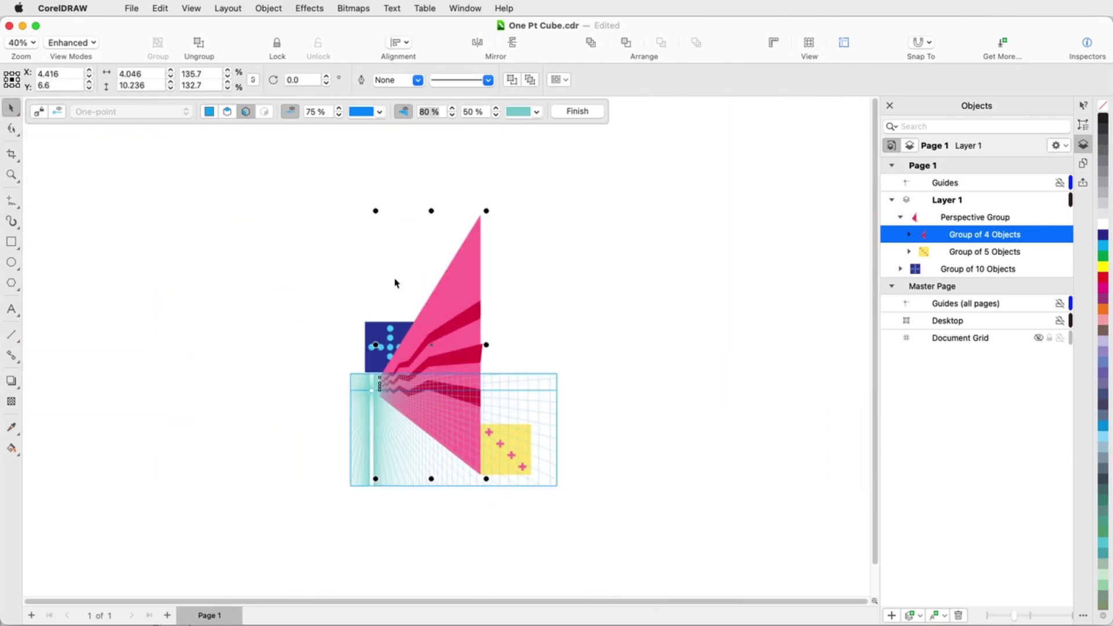
pyautogui.scroll(5, 497, 471)
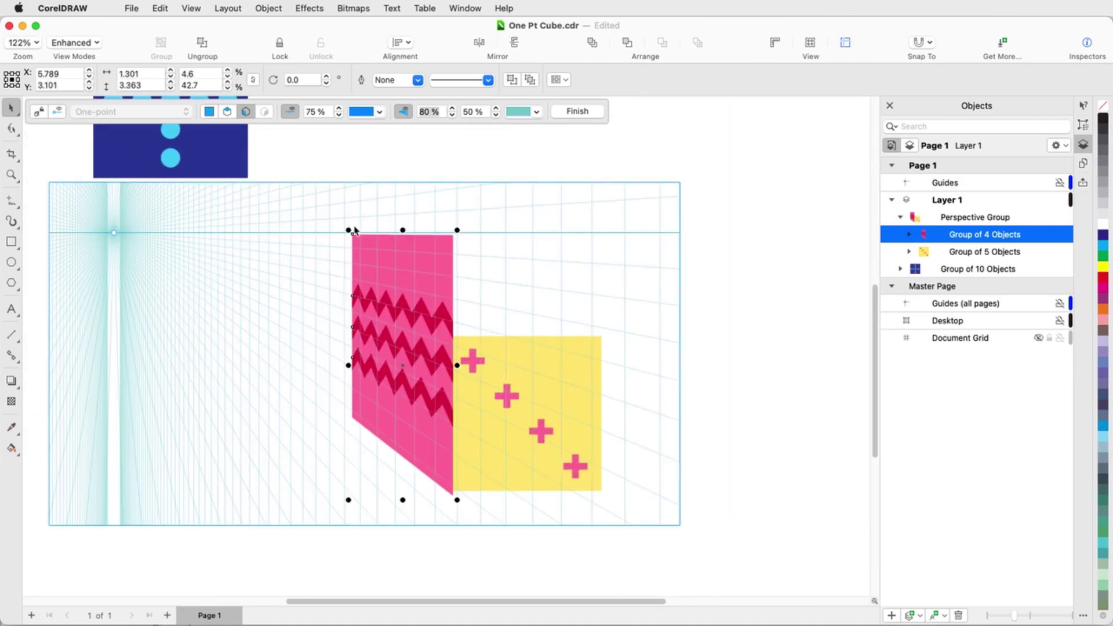
pyautogui.moveTo(349, 230); pyautogui.dragTo(377, 329)
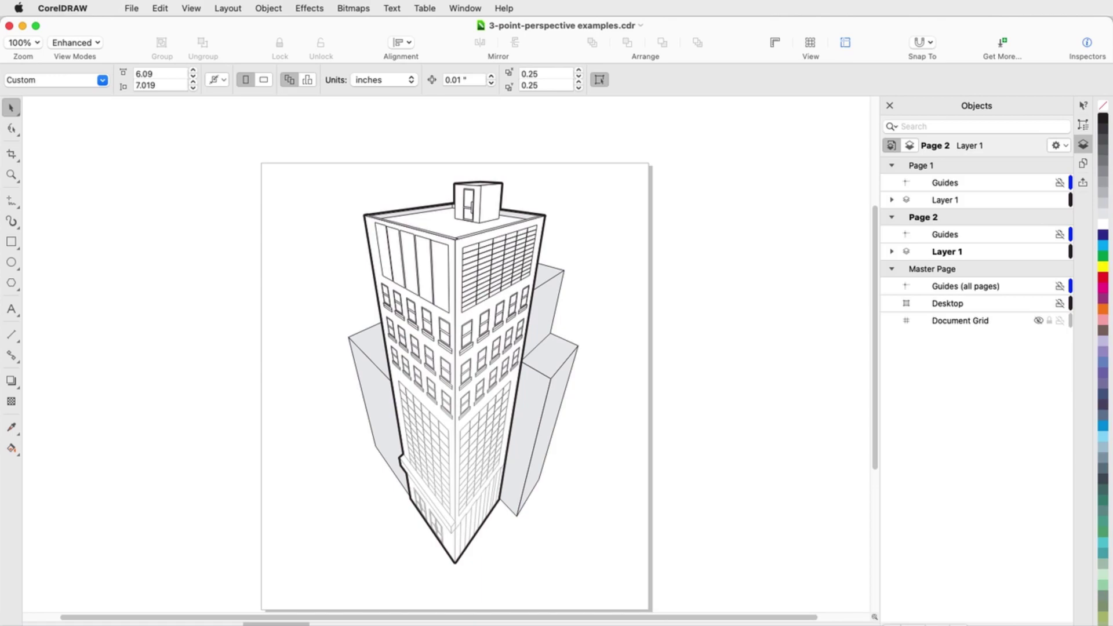
# Page back to the first page of the 3-point perspective examples
pyautogui.press('pageup')
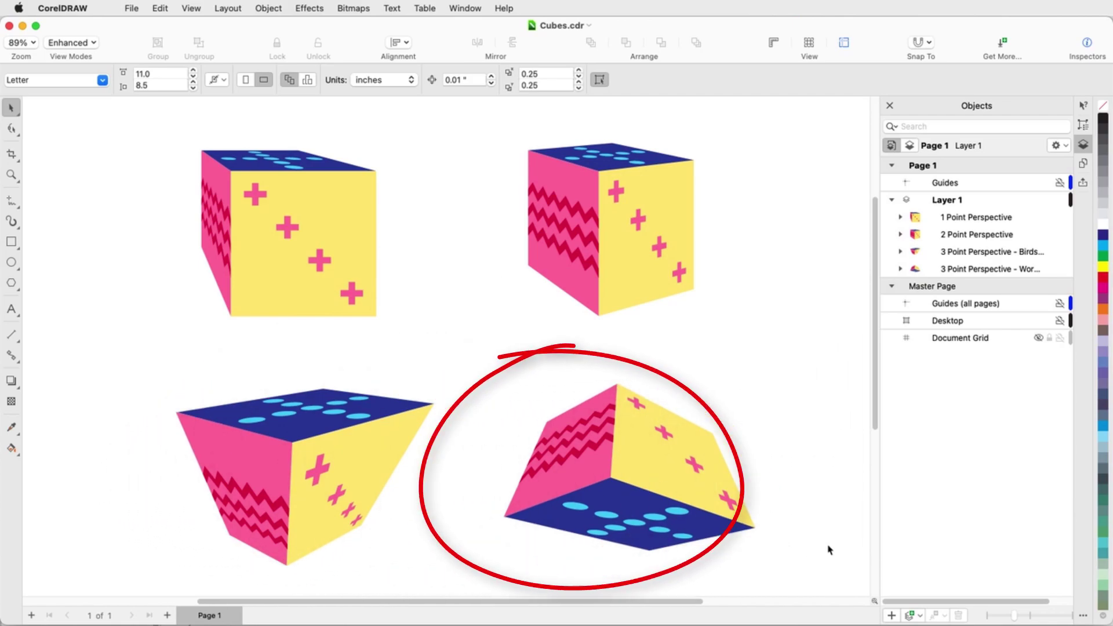
# Select the 2 Point Perspective cube and start editing its perspective group
pyautogui.click(681, 206)
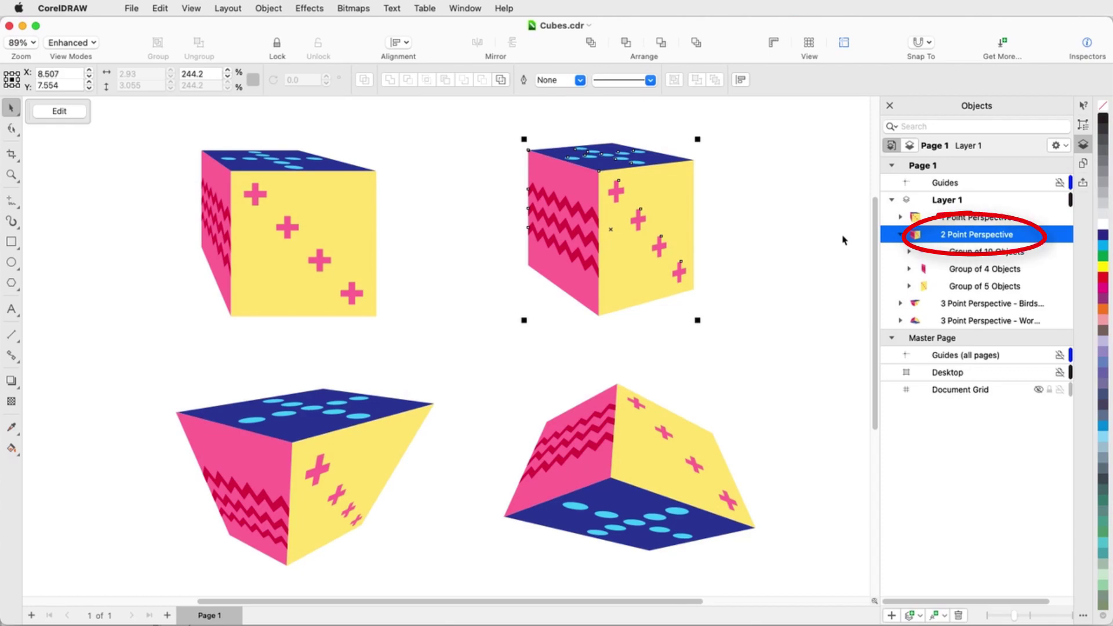
pyautogui.click(808, 252)
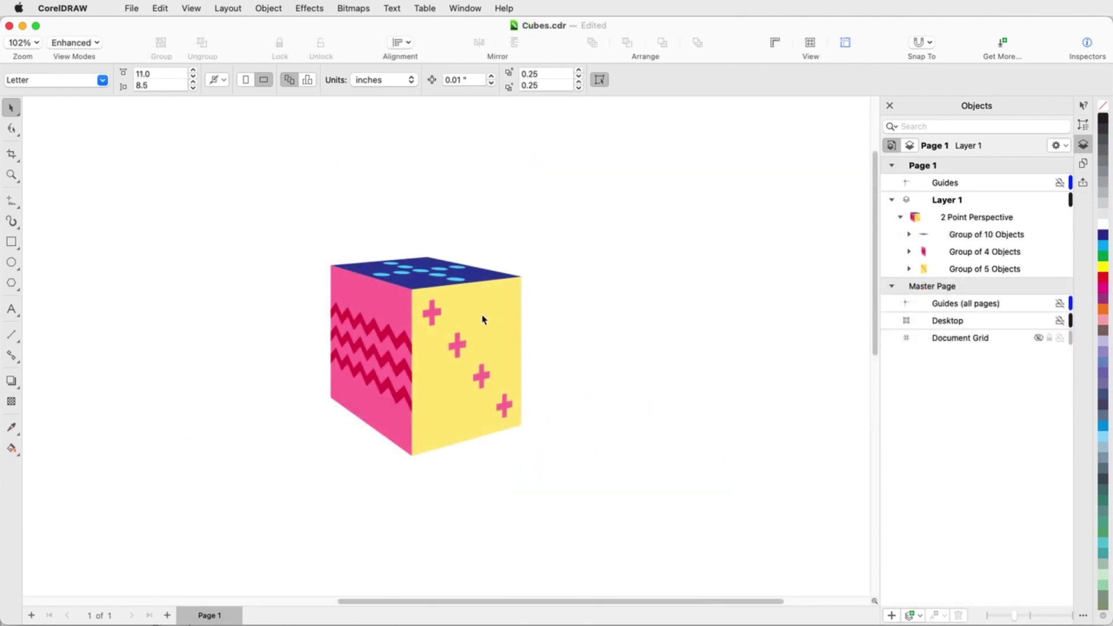
pyautogui.click(485, 318)
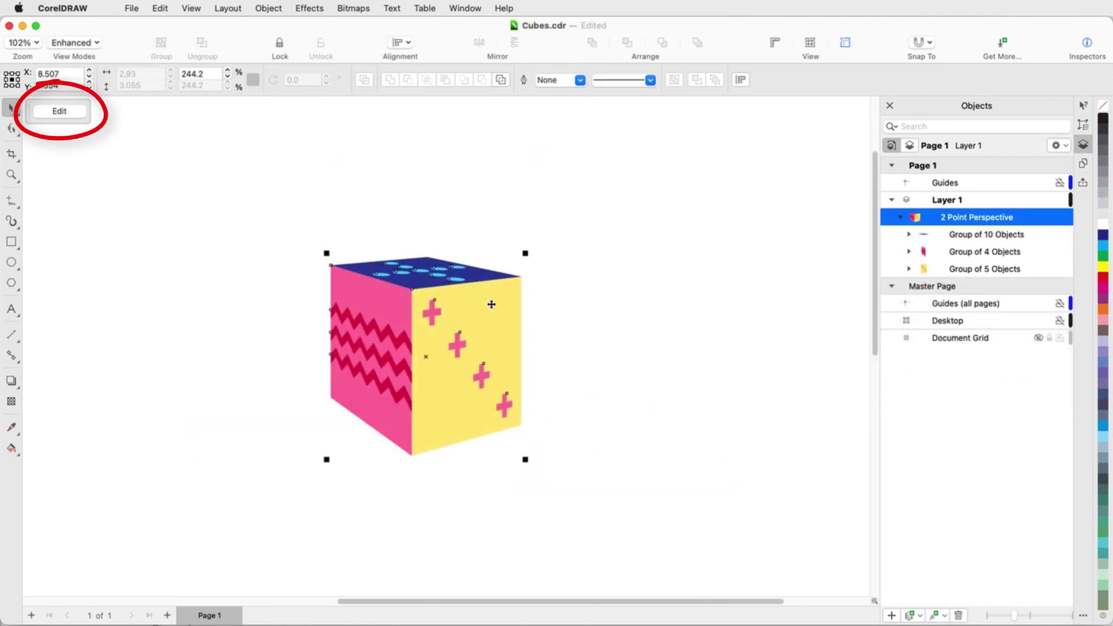
pyautogui.rightClick(499, 302)
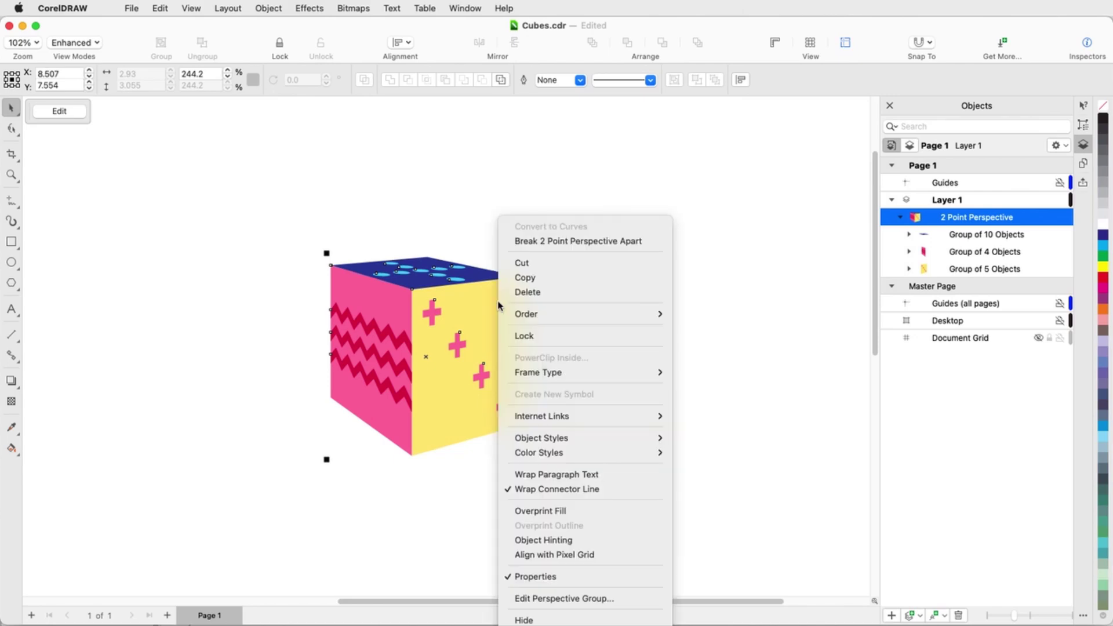
pyautogui.click(656, 601)
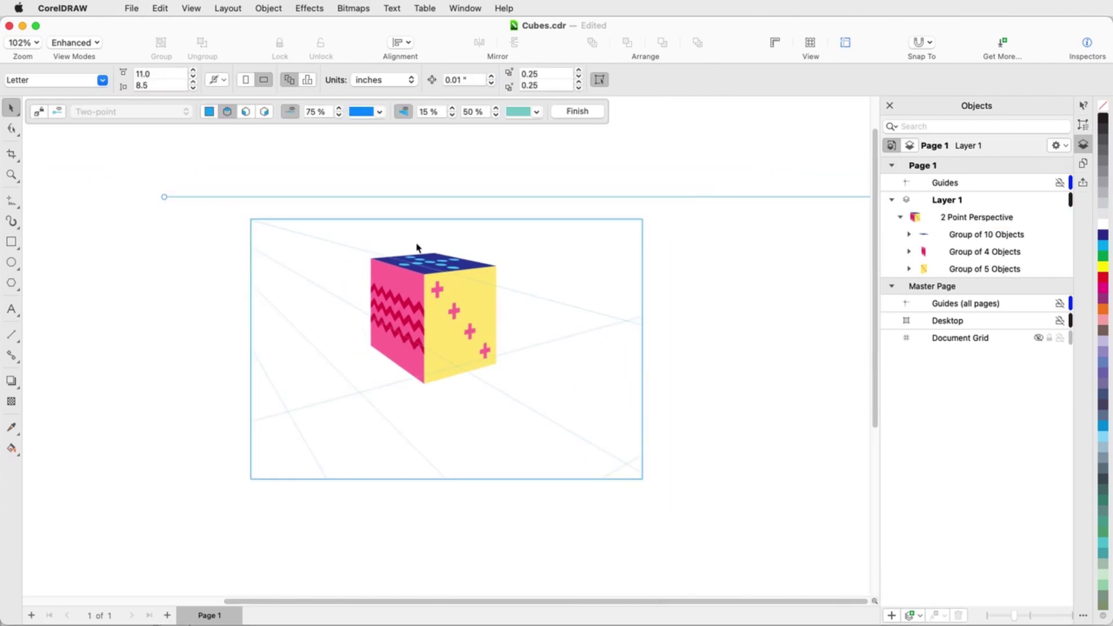
# Extend the perspective page right, left, down and up so both vanishing points show
pyautogui.scroll(-2, 368, 249)
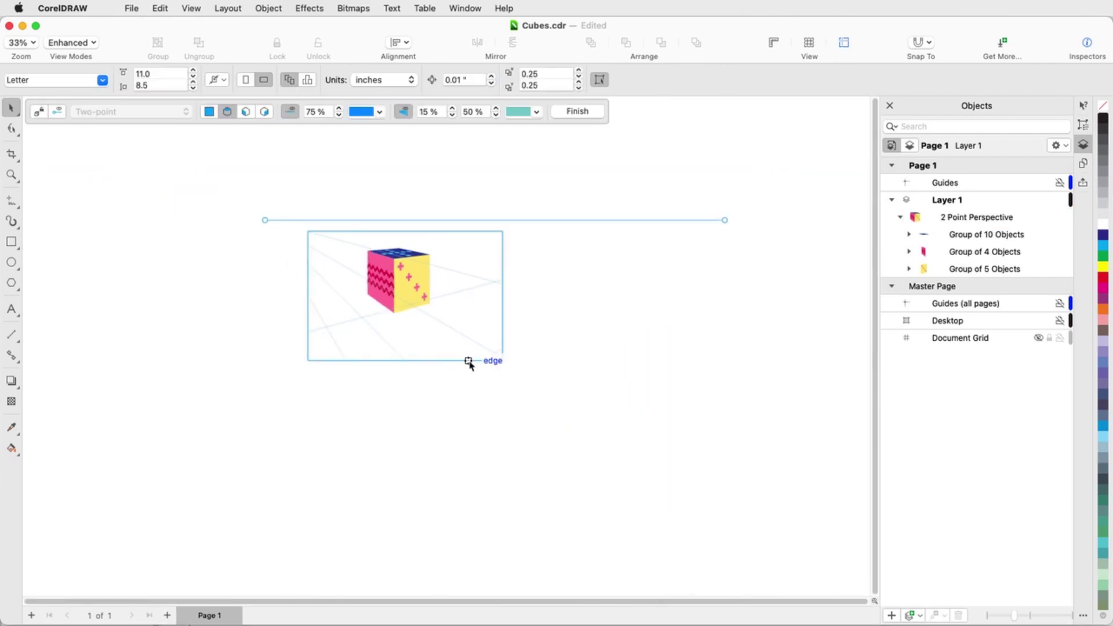
pyautogui.moveTo(505, 299); pyautogui.dragTo(734, 287)
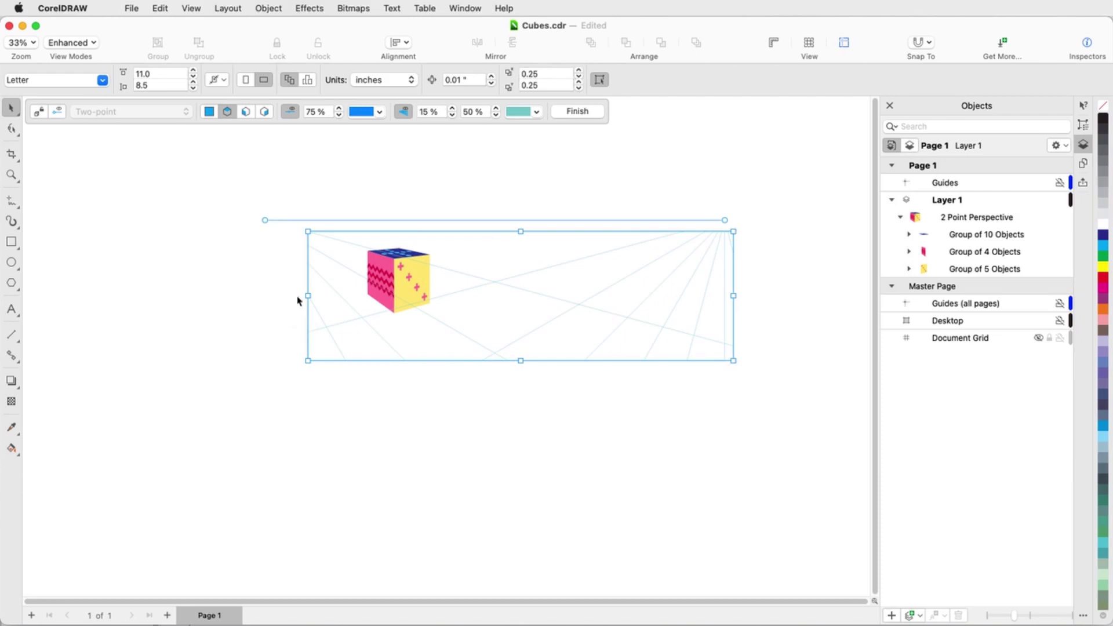
pyautogui.moveTo(308, 296); pyautogui.dragTo(164, 296)
pyautogui.moveTo(449, 361); pyautogui.dragTo(449, 475)
pyautogui.scroll(-1, 452, 481)
pyautogui.moveTo(455, 295); pyautogui.dragTo(460, 203)
pyautogui.moveTo(668, 340); pyautogui.dragTo(728, 341)
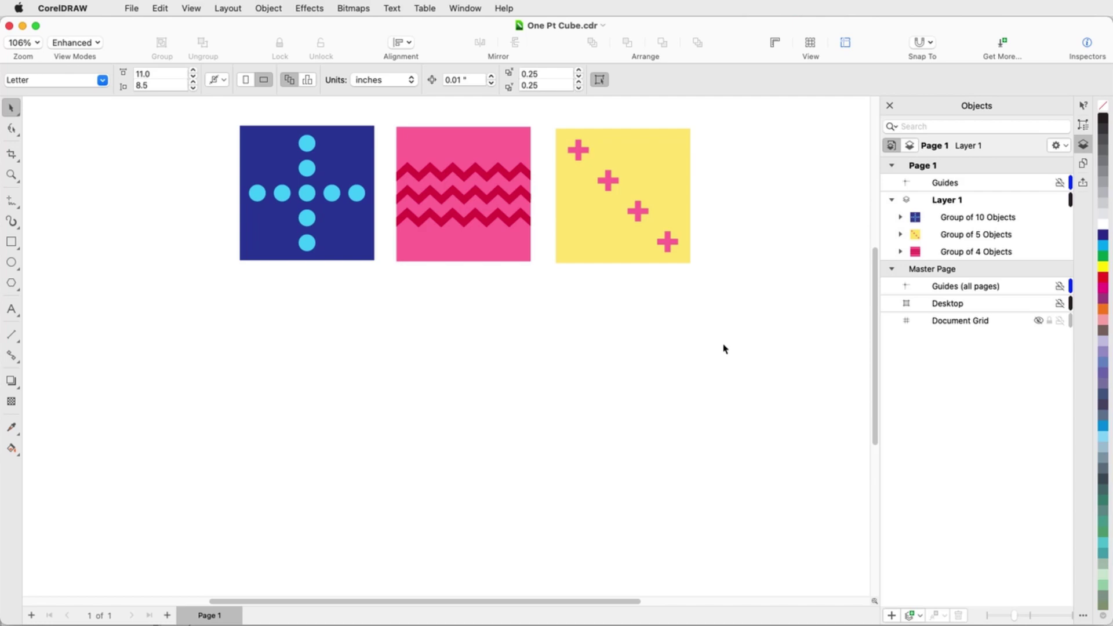
# Inspect the yellow Group of 5 Objects in the Objects panel, then deselect it
pyautogui.click(674, 199)
pyautogui.click(900, 234)
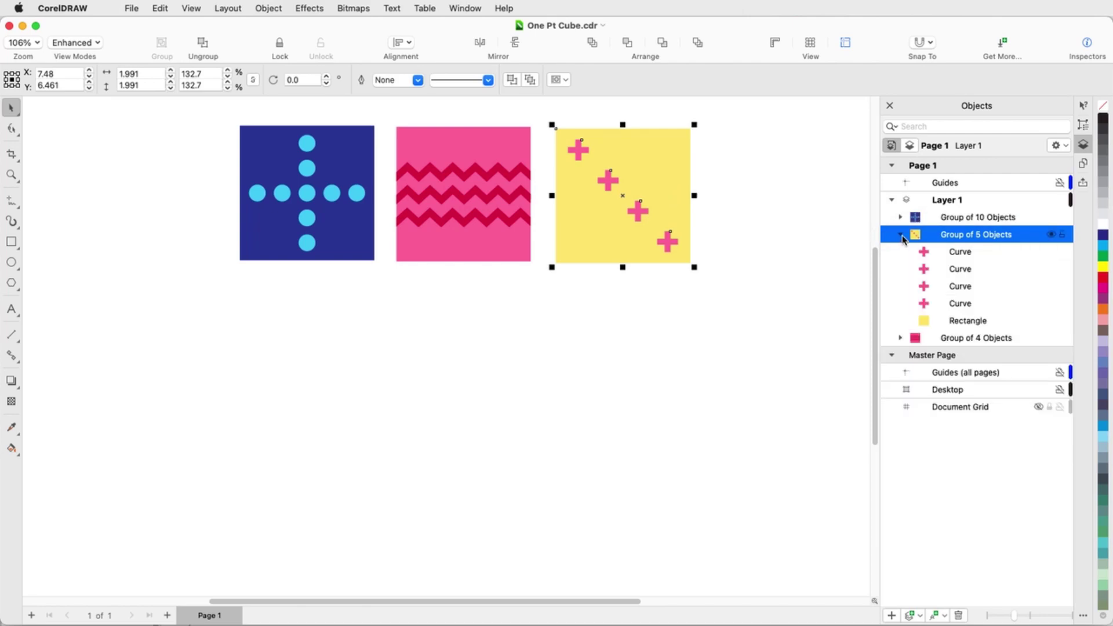
pyautogui.click(901, 235)
pyautogui.click(807, 227)
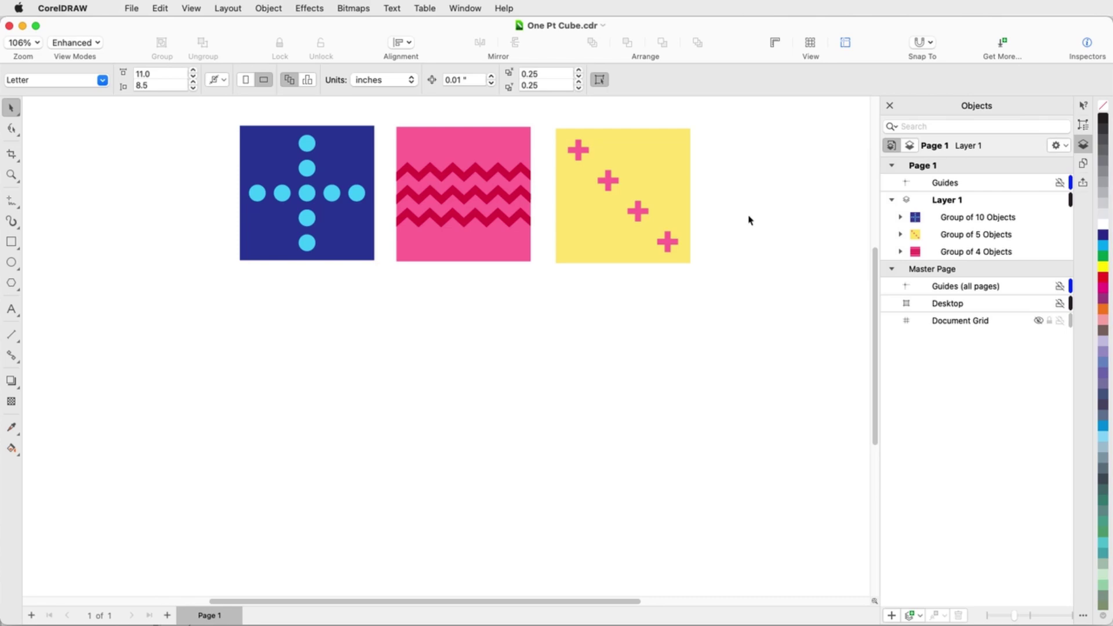
# Draw a one-point perspective grid below the three squares
pyautogui.click(268, 8)
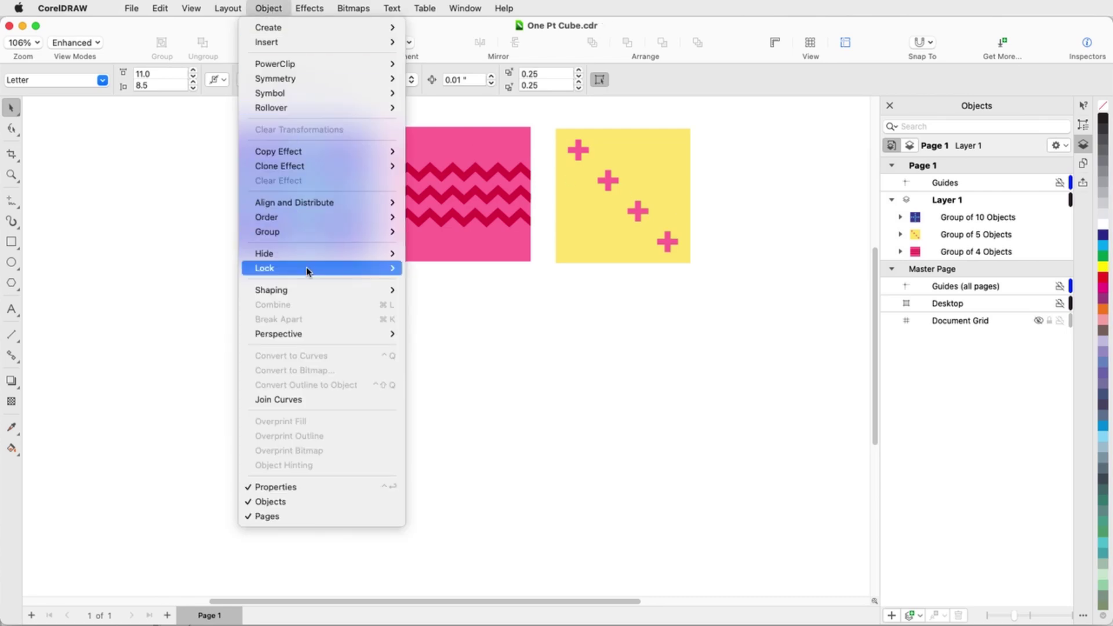
pyautogui.moveTo(340, 334)
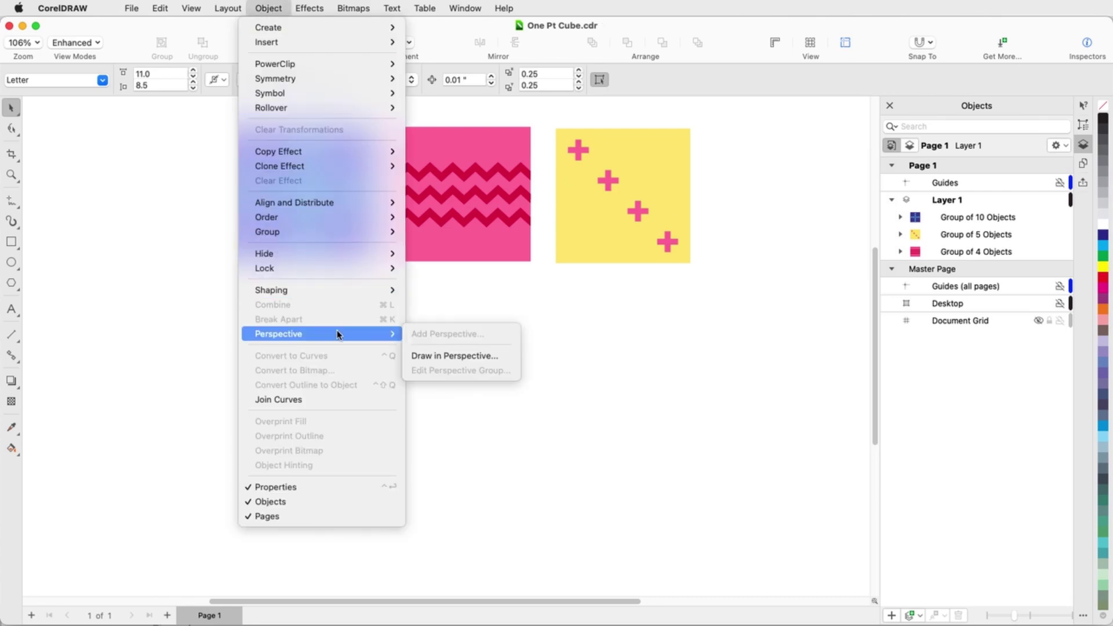
pyautogui.click(501, 356)
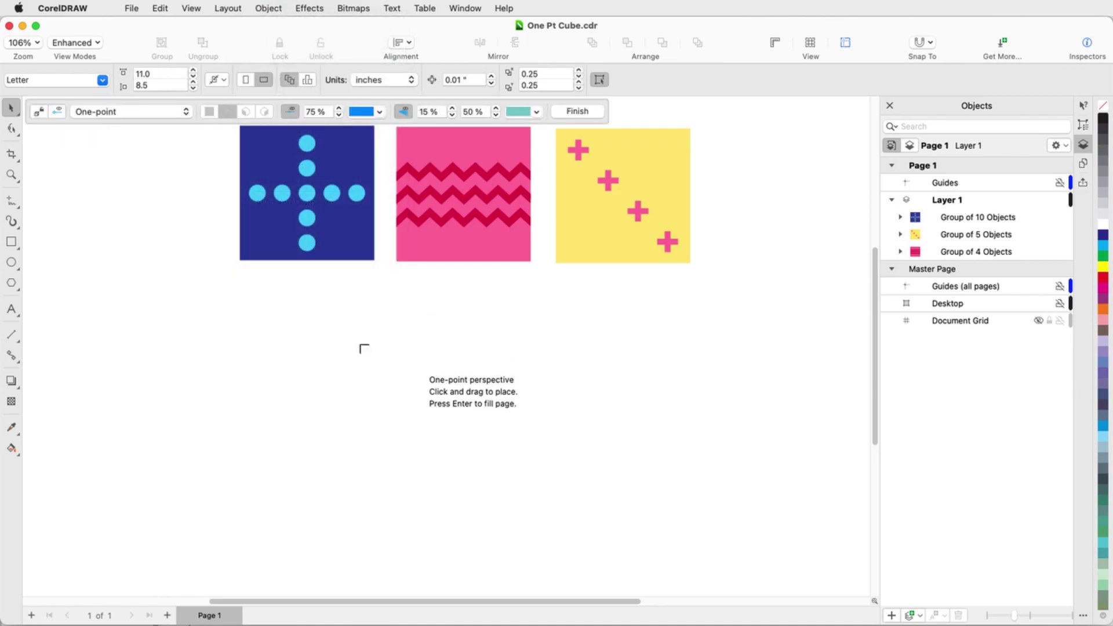
pyautogui.click(184, 112)
pyautogui.click(185, 113)
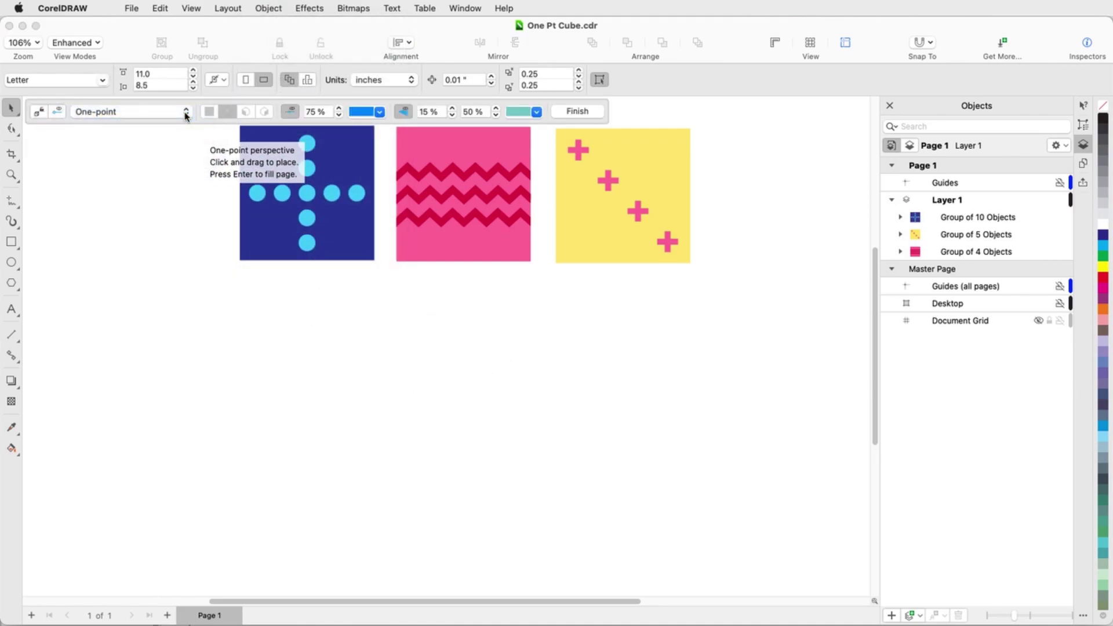
pyautogui.moveTo(203, 265); pyautogui.dragTo(750, 563)
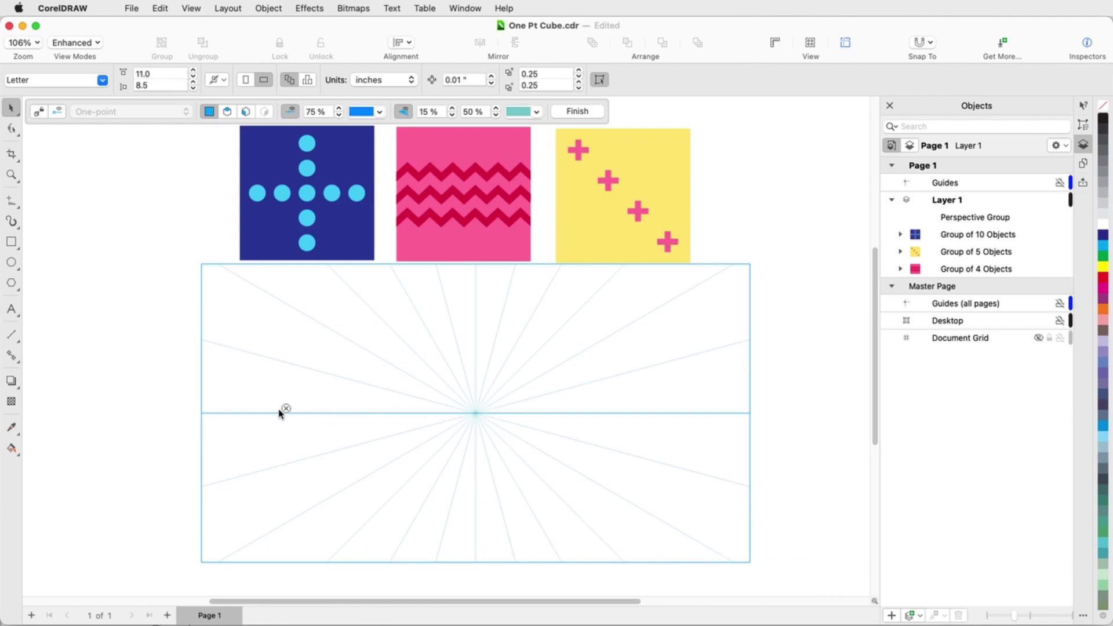
# Move the vanishing point up-left and set the grid density to 80%
pyautogui.moveTo(280, 413)
pyautogui.mouseDown()
pyautogui.moveTo(259, 412)
pyautogui.moveTo(298, 378)
pyautogui.moveTo(294, 308)
pyautogui.mouseUp()
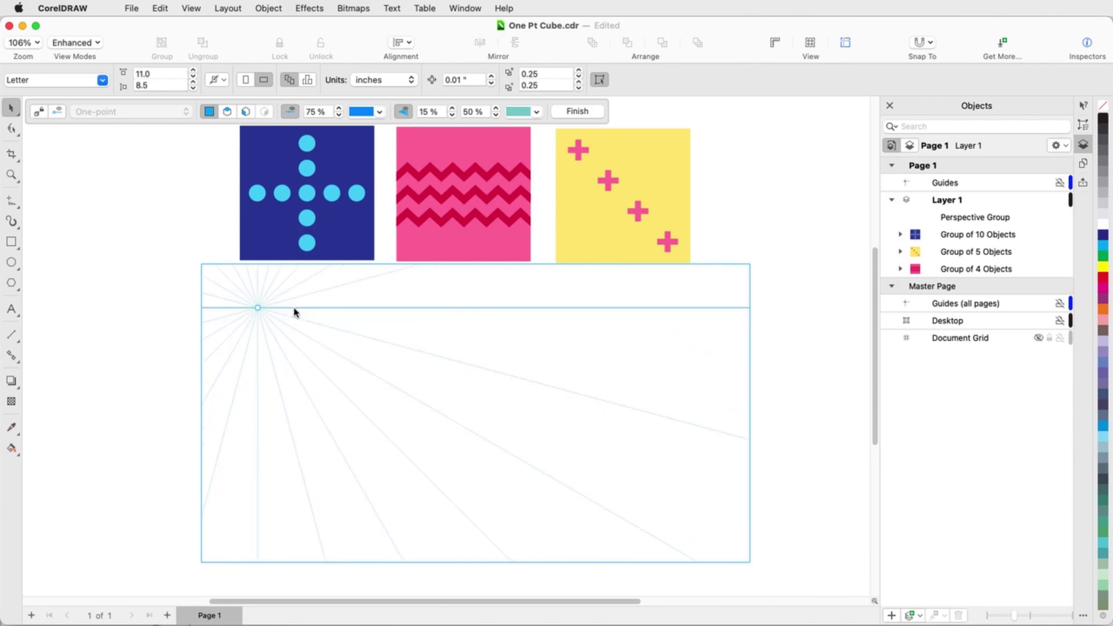
pyautogui.click(442, 112)
pyautogui.write('80')
pyautogui.press('Return')
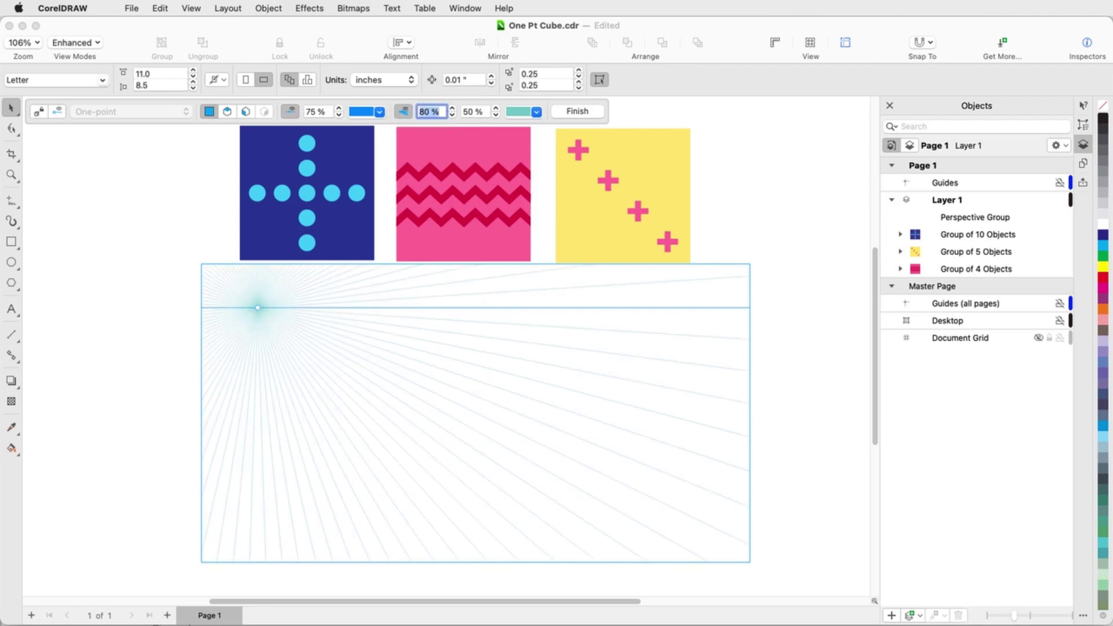
pyautogui.click(770, 132)
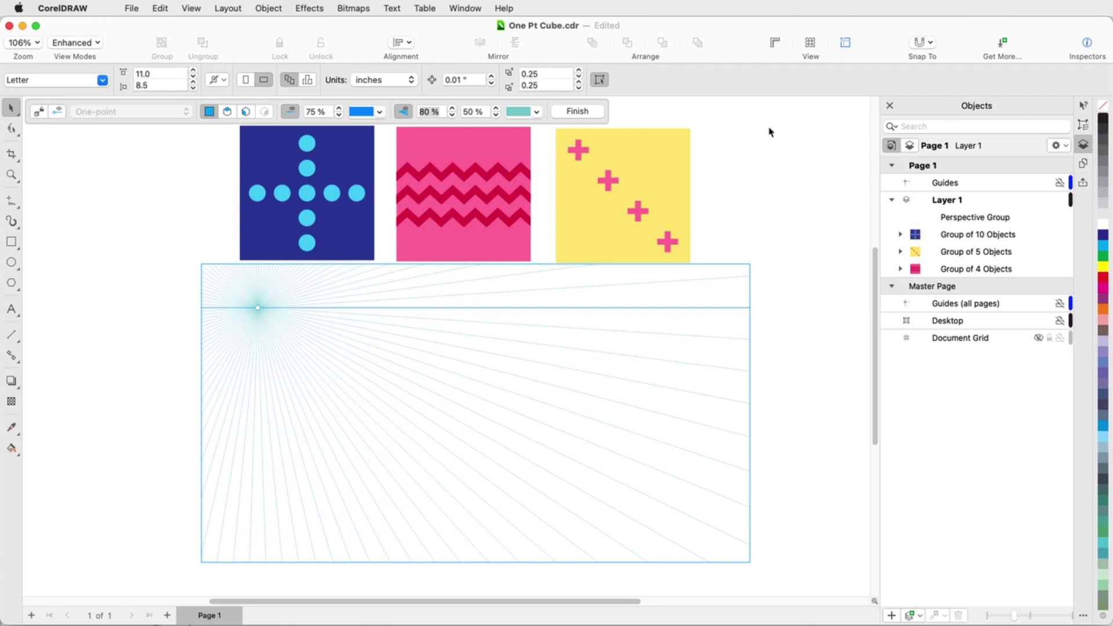
pyautogui.click(931, 42)
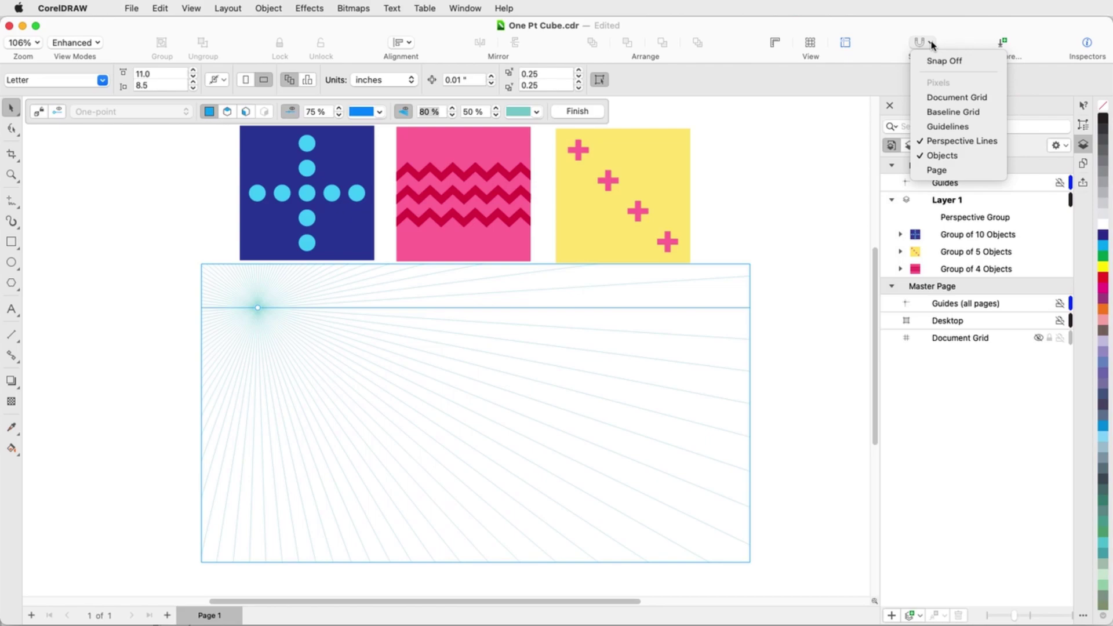
pyautogui.click(959, 141)
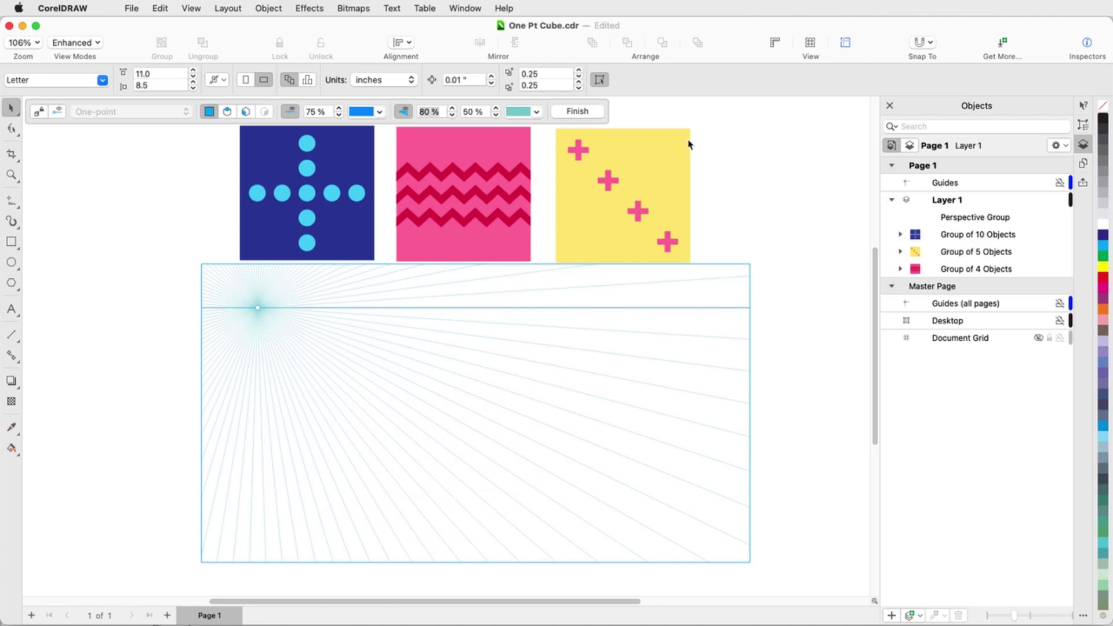
# Place the yellow cross square on the front plane and move it down into the grid
pyautogui.rightClick(668, 143)
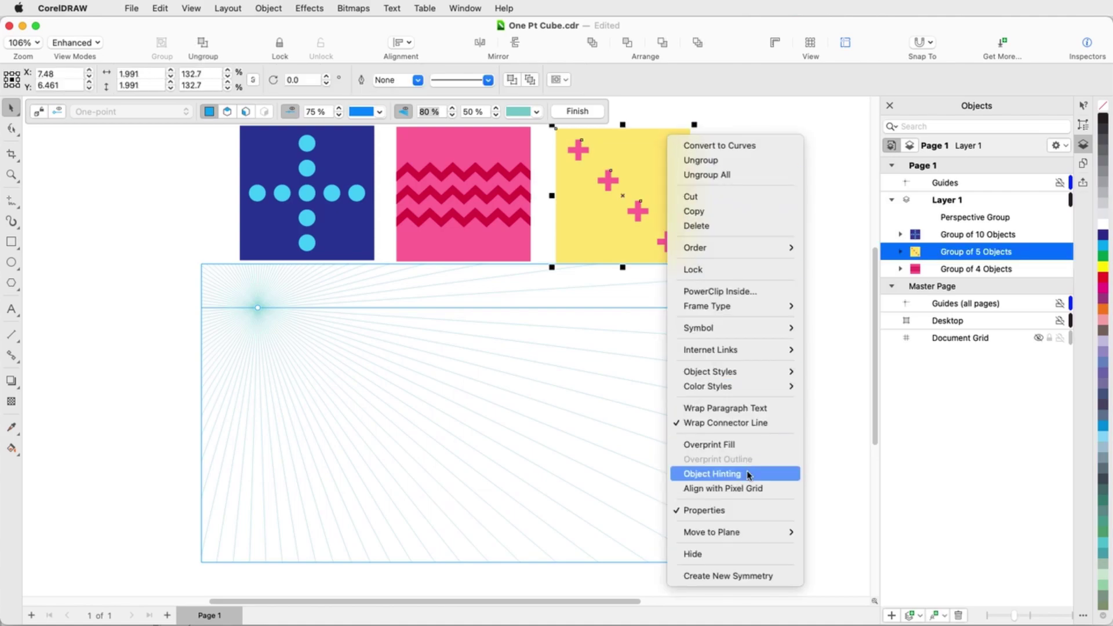
pyautogui.moveTo(769, 533)
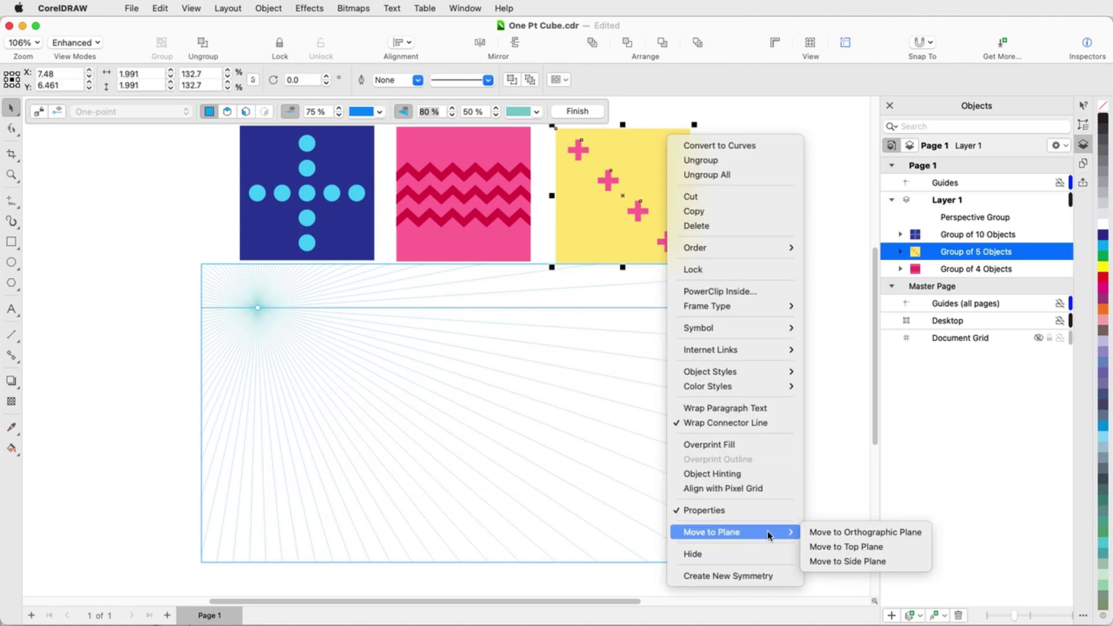
pyautogui.click(831, 534)
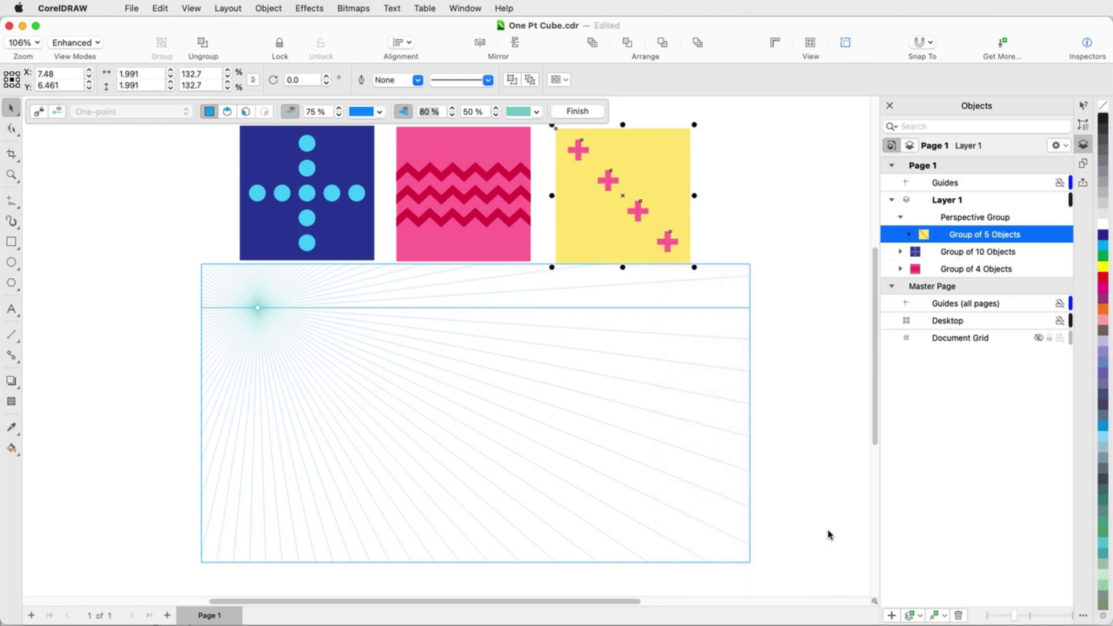
pyautogui.moveTo(610, 227); pyautogui.dragTo(601, 499)
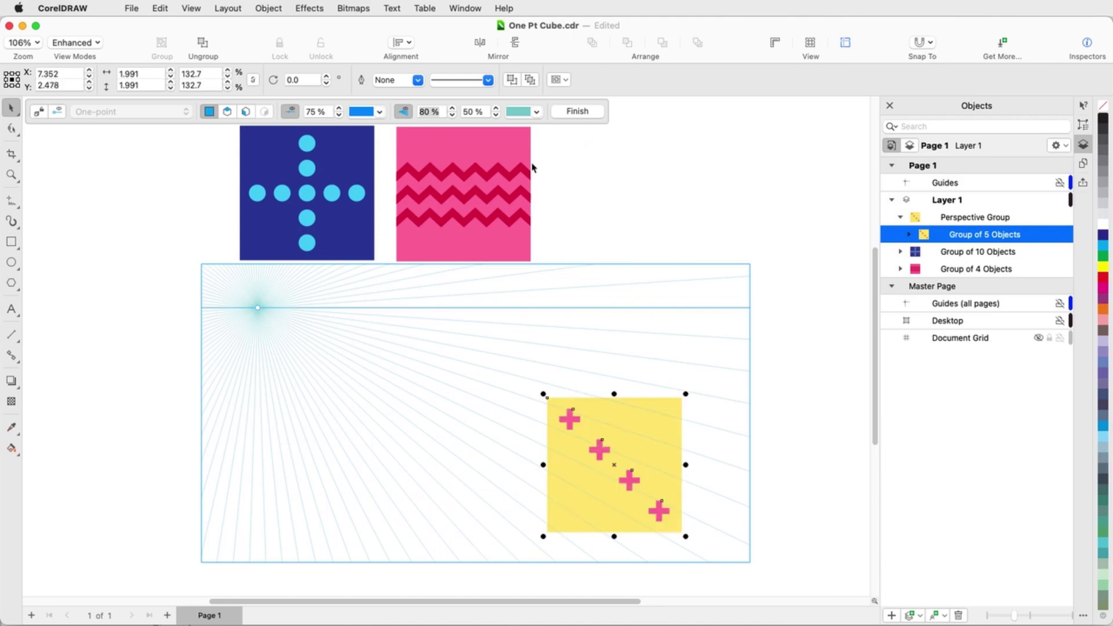
# Put the pink zigzag square on the side plane and pull its corner to the yellow square
pyautogui.rightClick(512, 138)
pyautogui.moveTo(615, 533)
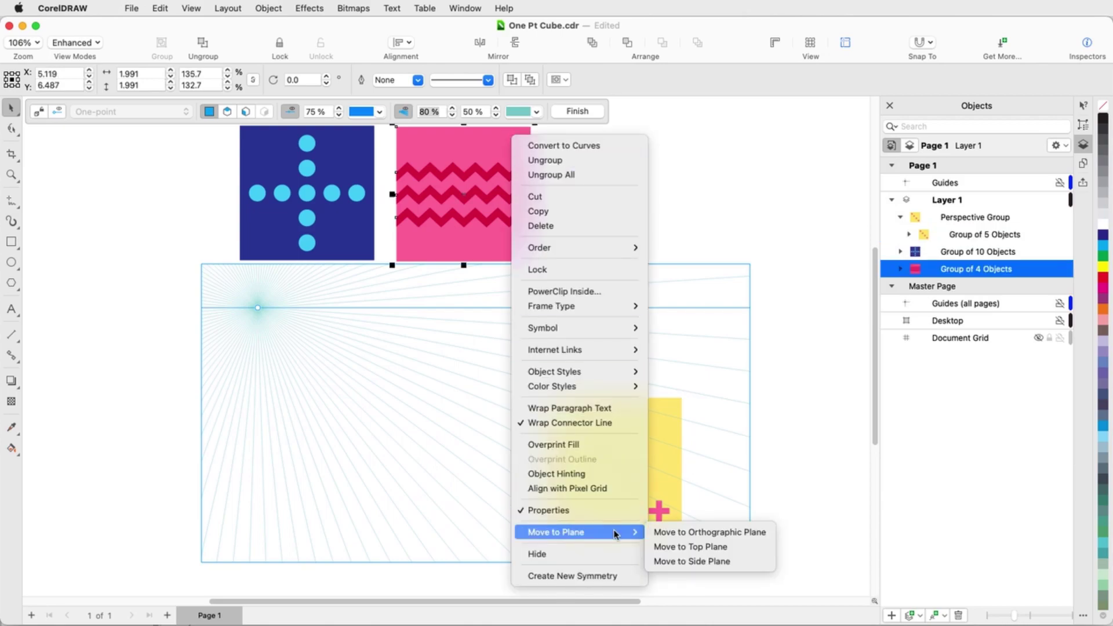
pyautogui.click(748, 563)
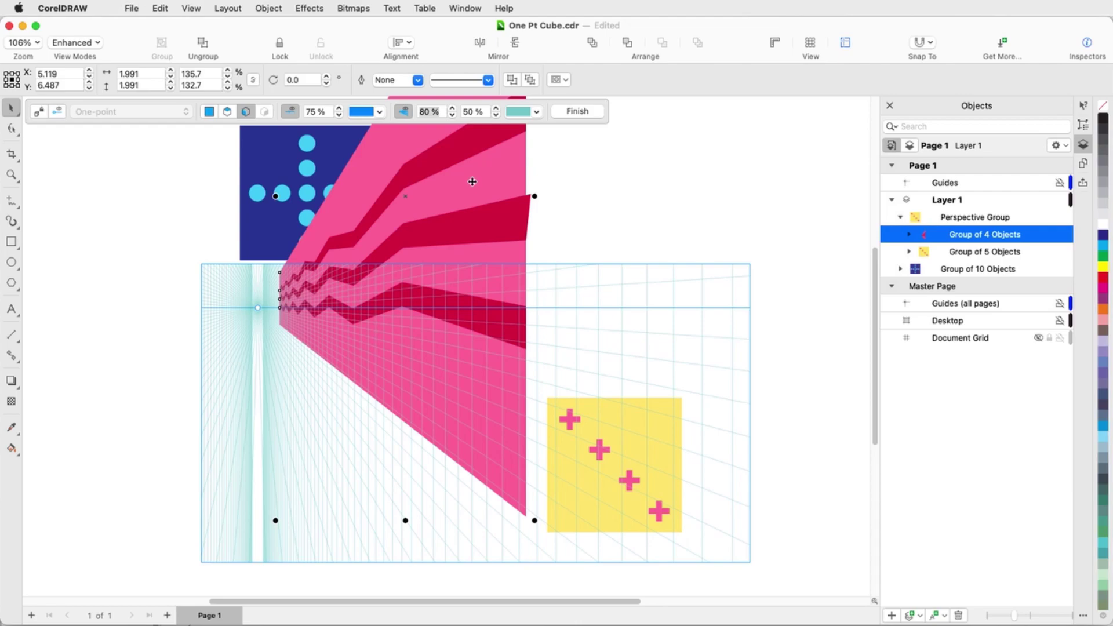
pyautogui.moveTo(472, 182); pyautogui.dragTo(510, 255)
pyautogui.scroll(-1, 512, 253)
pyautogui.scroll(4, 551, 517)
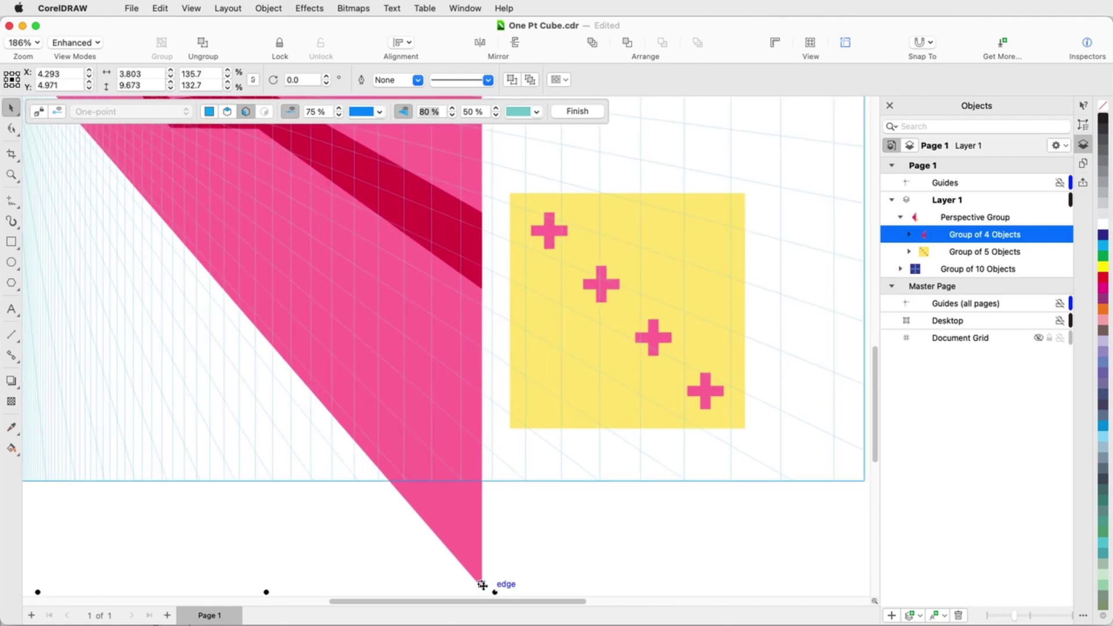
pyautogui.moveTo(482, 585); pyautogui.dragTo(508, 427)
# Move the vanishing point and shrink the pink face to sit beside the yellow square
pyautogui.scroll(-2, 499, 490)
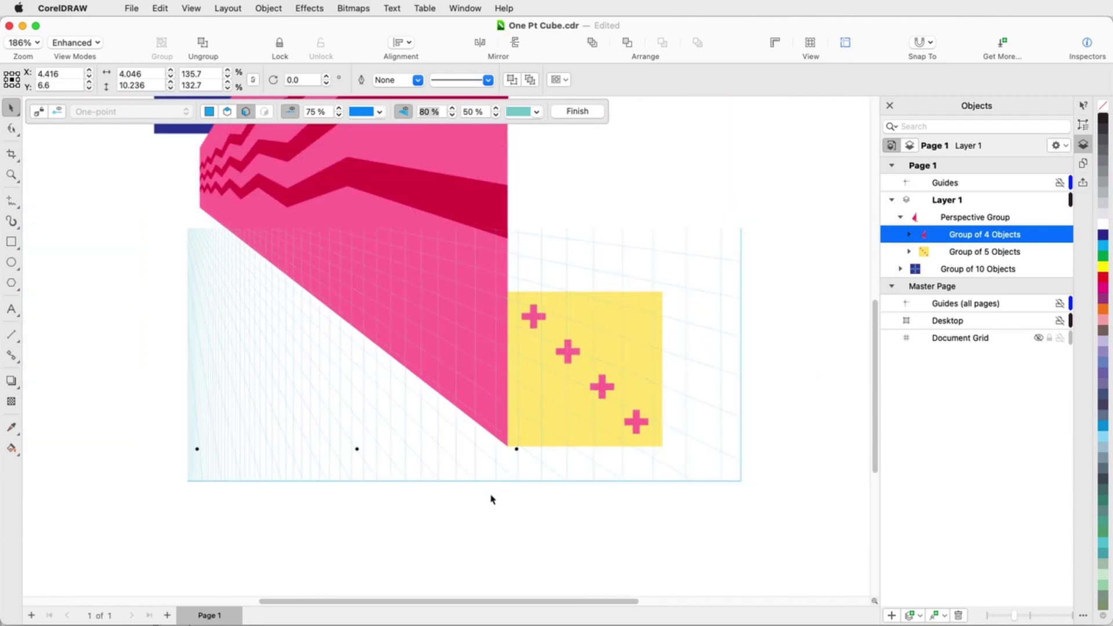
pyautogui.scroll(-4, 491, 500)
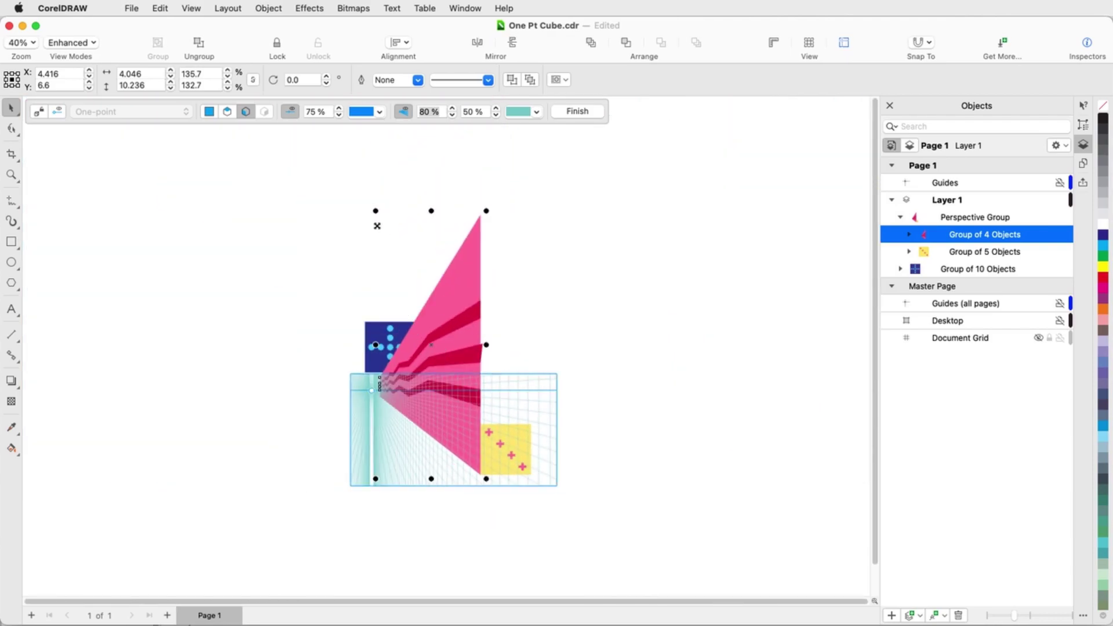
pyautogui.moveTo(377, 225); pyautogui.dragTo(409, 382)
pyautogui.scroll(2, 498, 473)
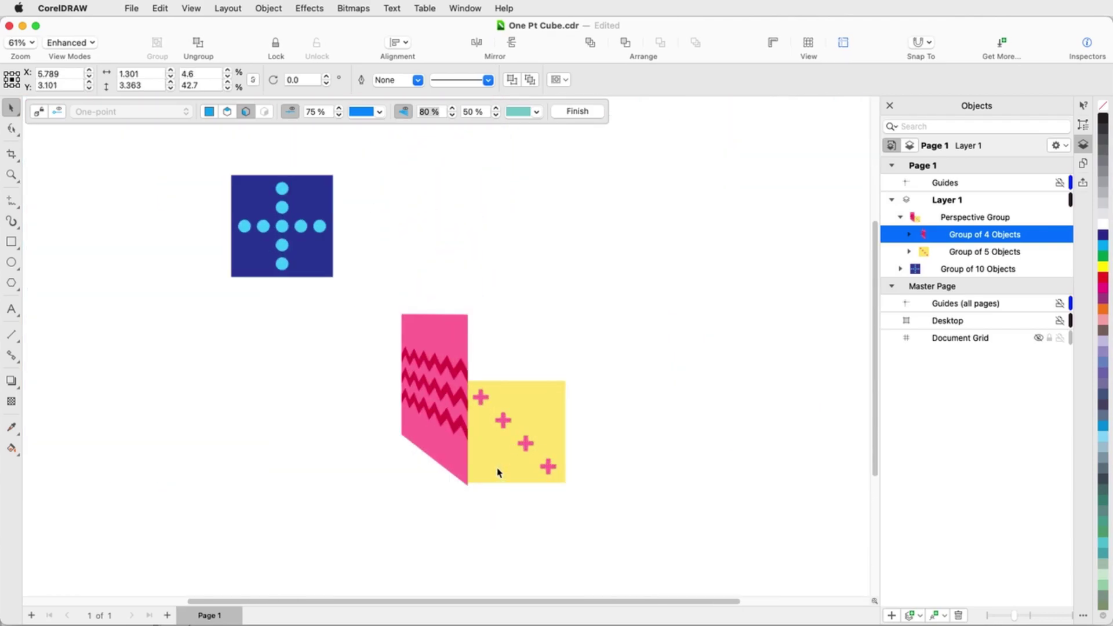
pyautogui.scroll(3, 497, 472)
pyautogui.moveTo(348, 229); pyautogui.dragTo(385, 312)
pyautogui.scroll(-2, 366, 318)
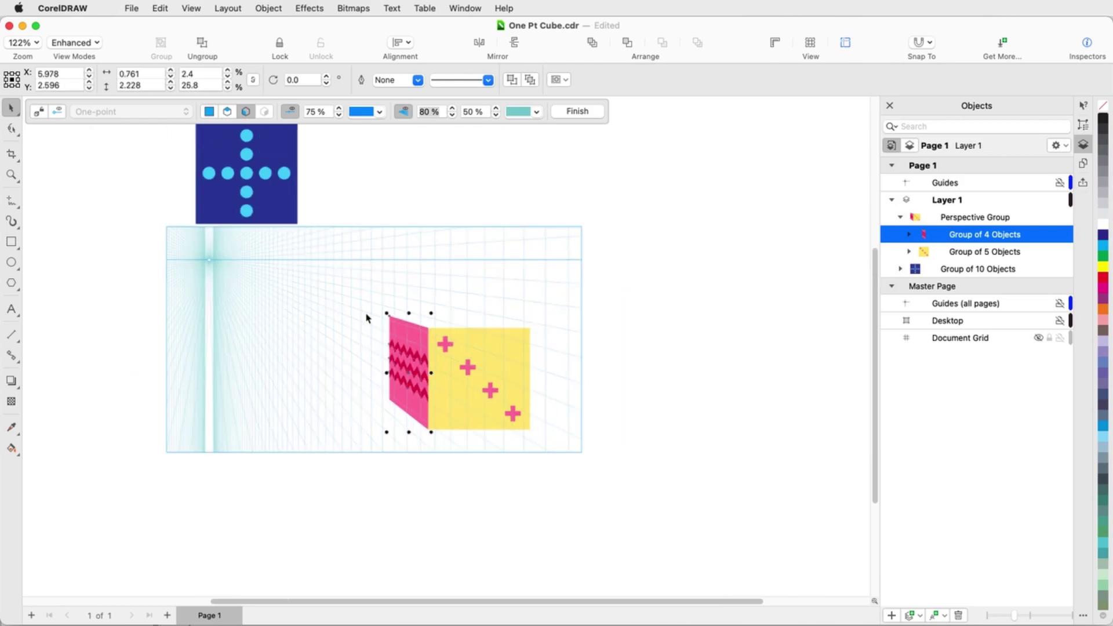
# Move the blue dotted square to the top plane and snap it onto the yellow and pink faces
pyautogui.rightClick(297, 155)
pyautogui.moveTo(409, 547)
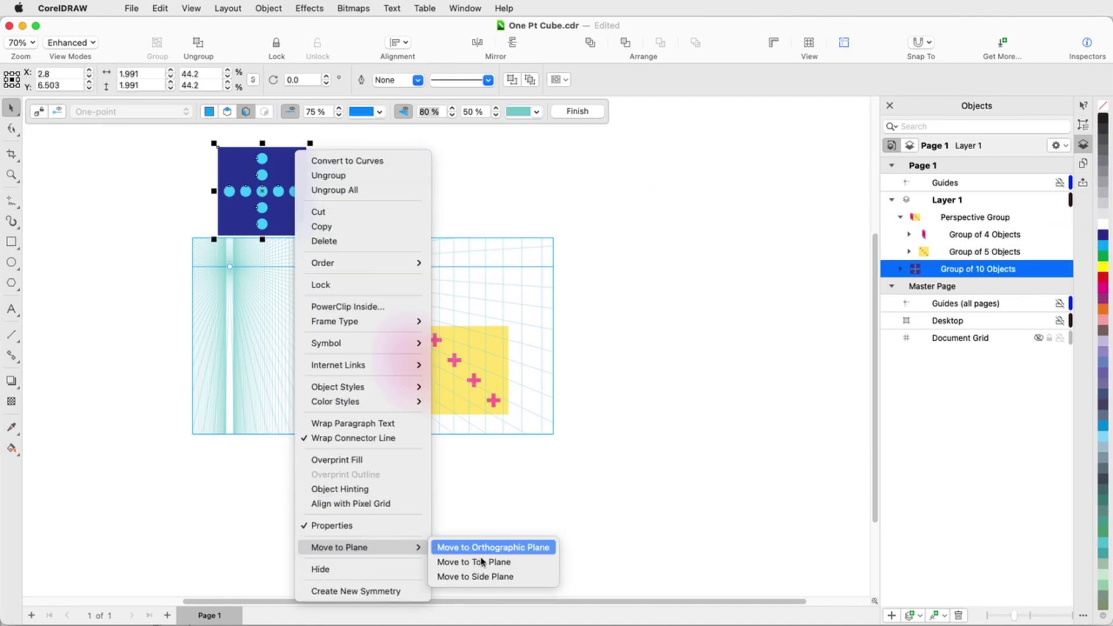
pyautogui.click(498, 563)
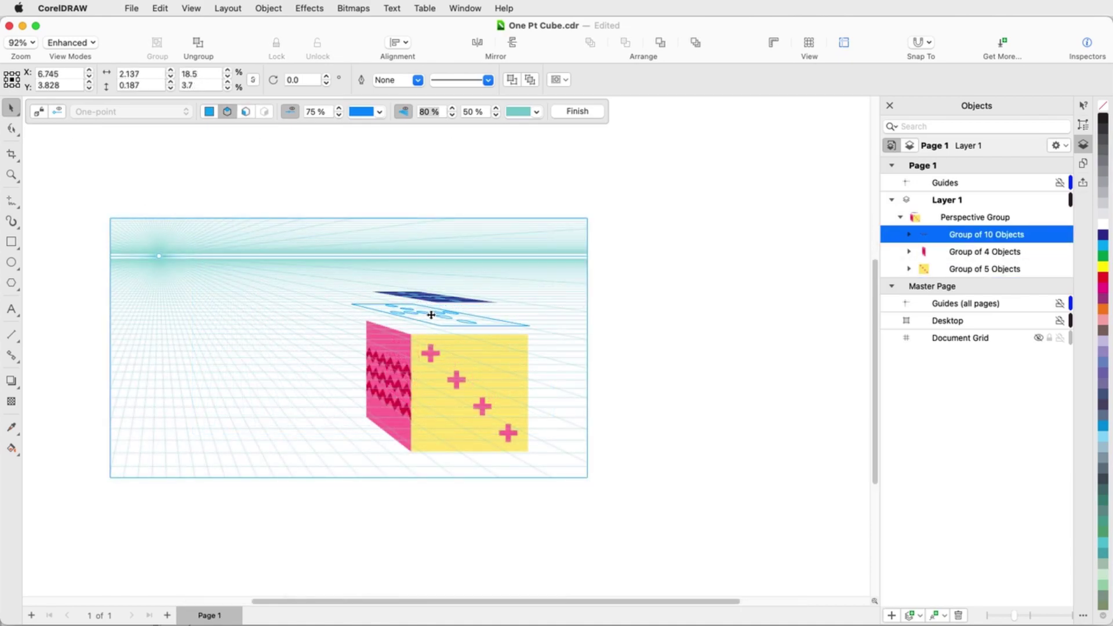
pyautogui.scroll(6, 429, 313)
pyautogui.moveTo(517, 297); pyautogui.dragTo(510, 346)
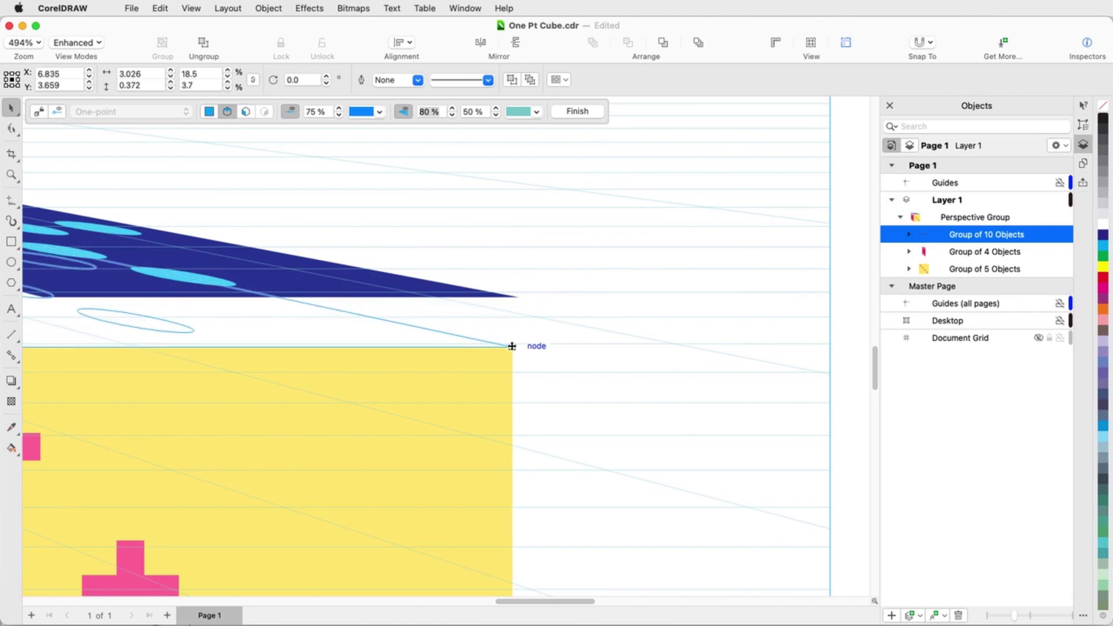
pyautogui.scroll(-3, 406, 313)
pyautogui.moveTo(328, 286); pyautogui.dragTo(278, 297)
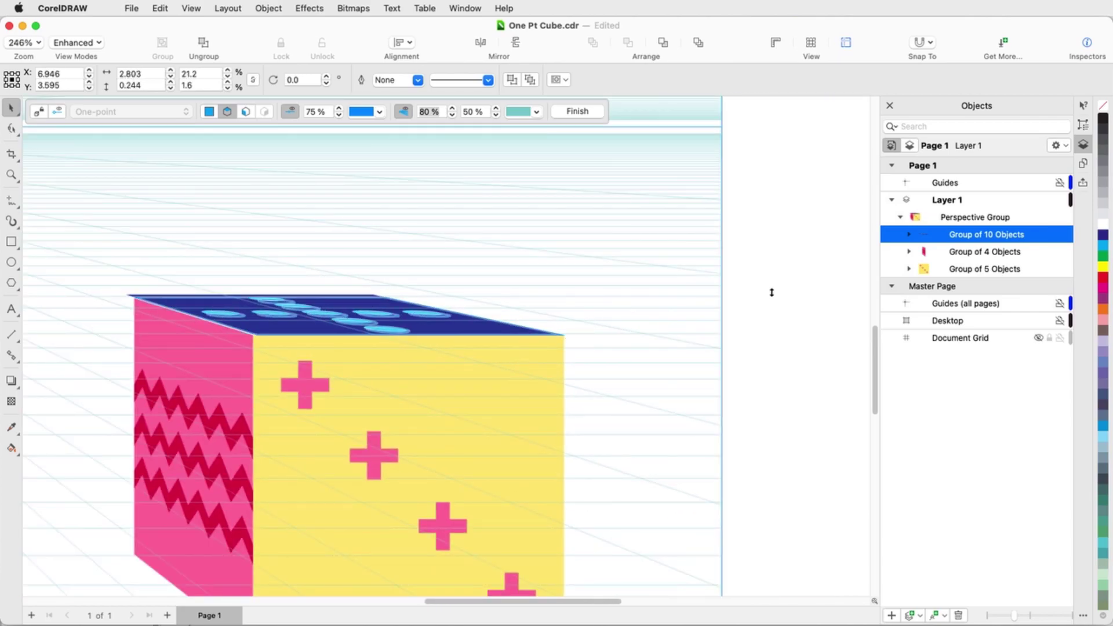
# Narrow the pink side face and lower the top face's back edge to flatten it
pyautogui.scroll(-2, 680, 224)
pyautogui.scroll(-1, 681, 224)
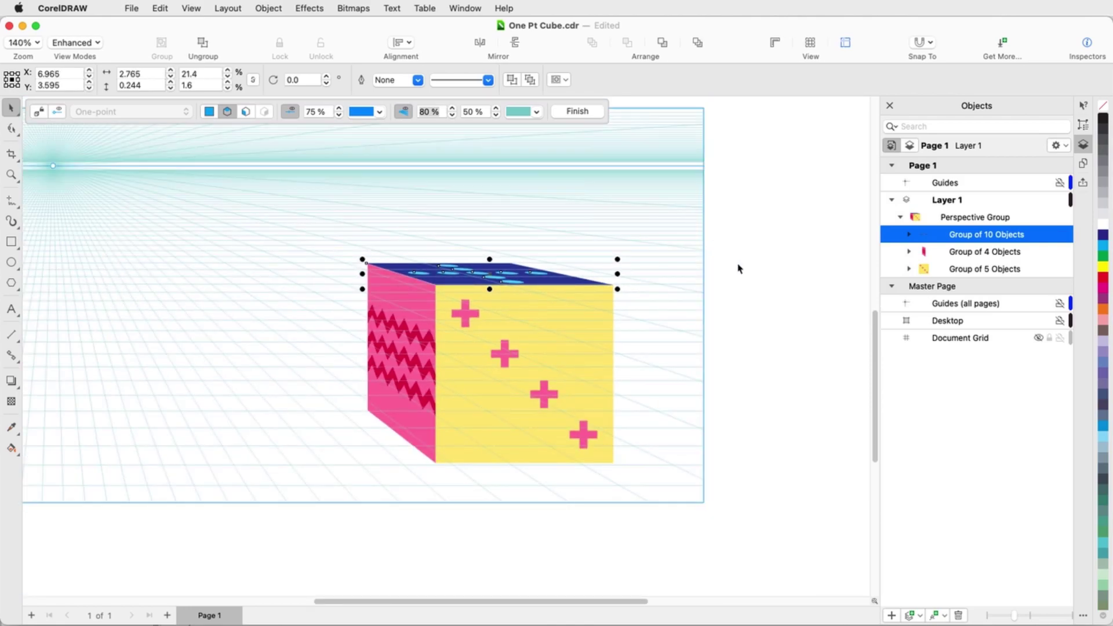
pyautogui.click(412, 311)
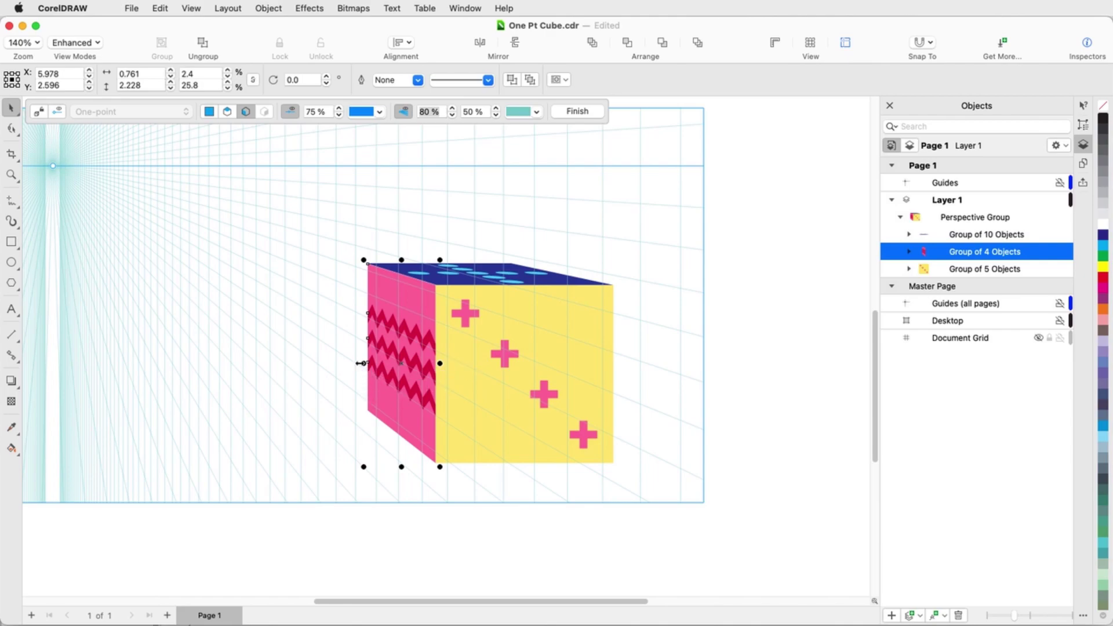
pyautogui.moveTo(364, 363); pyautogui.dragTo(397, 363)
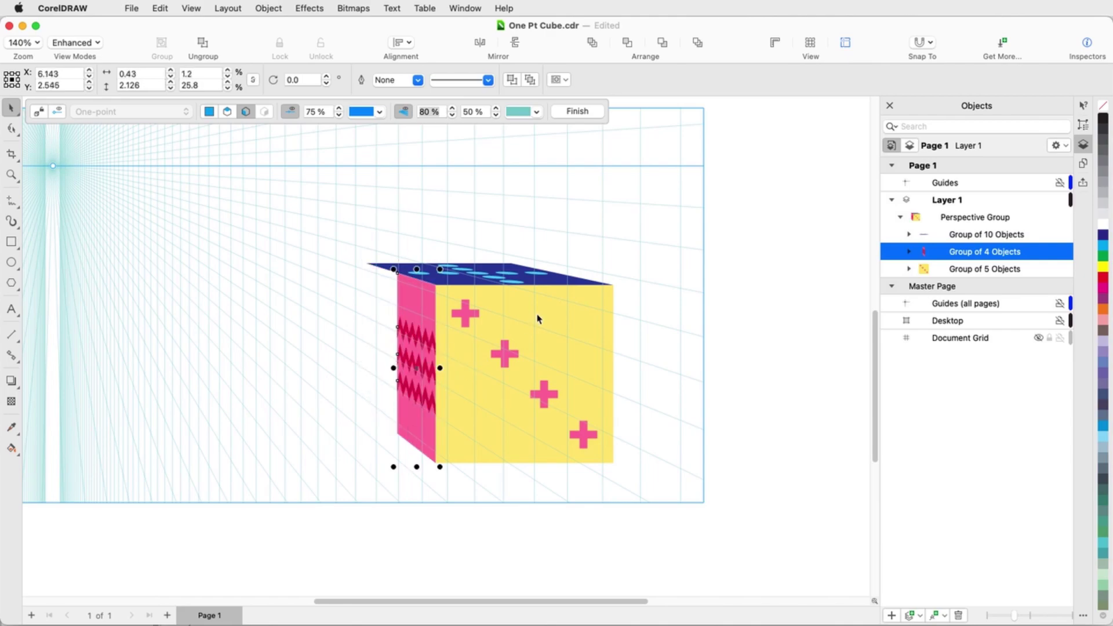
pyautogui.scroll(3, 522, 276)
pyautogui.click(457, 255)
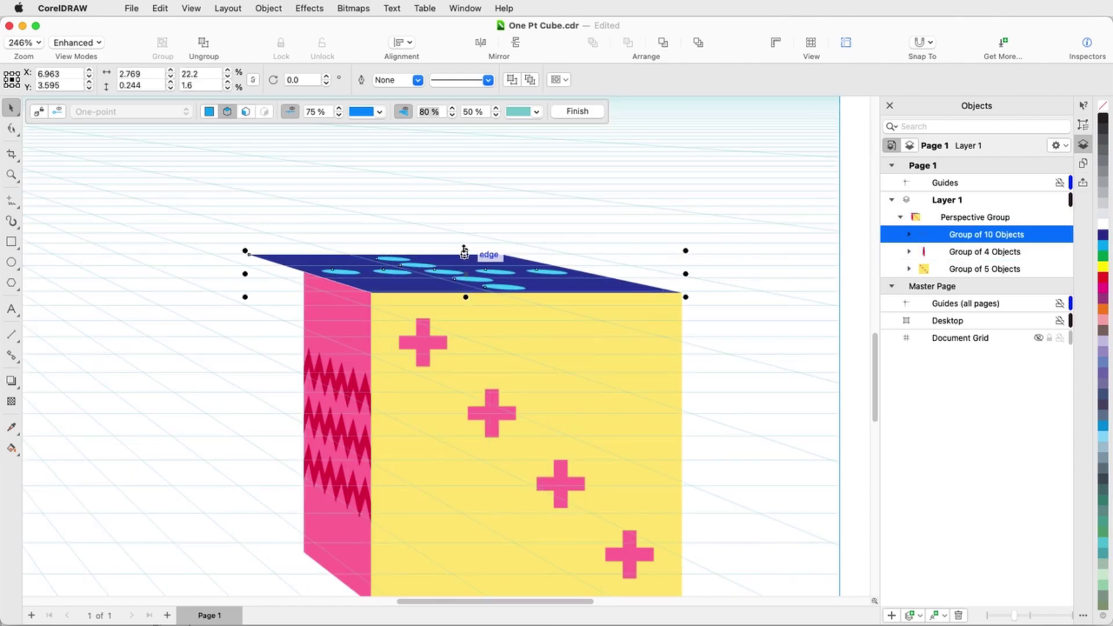
pyautogui.moveTo(464, 250); pyautogui.dragTo(465, 261)
pyautogui.scroll(-2, 460, 212)
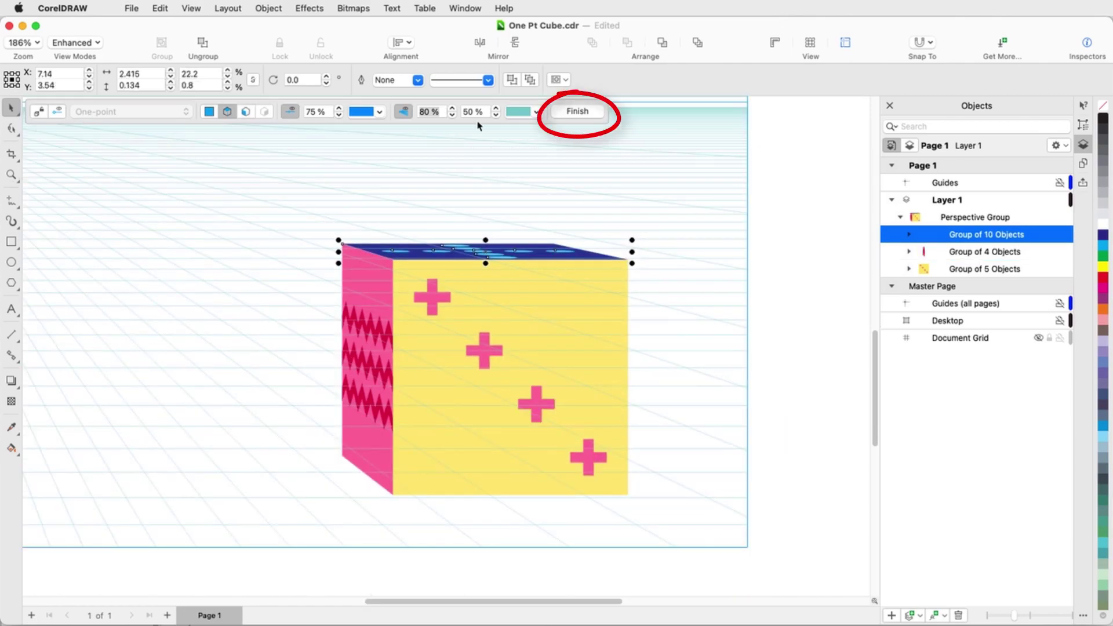
# Finish editing the cube's perspective group and deselect it
pyautogui.click(582, 115)
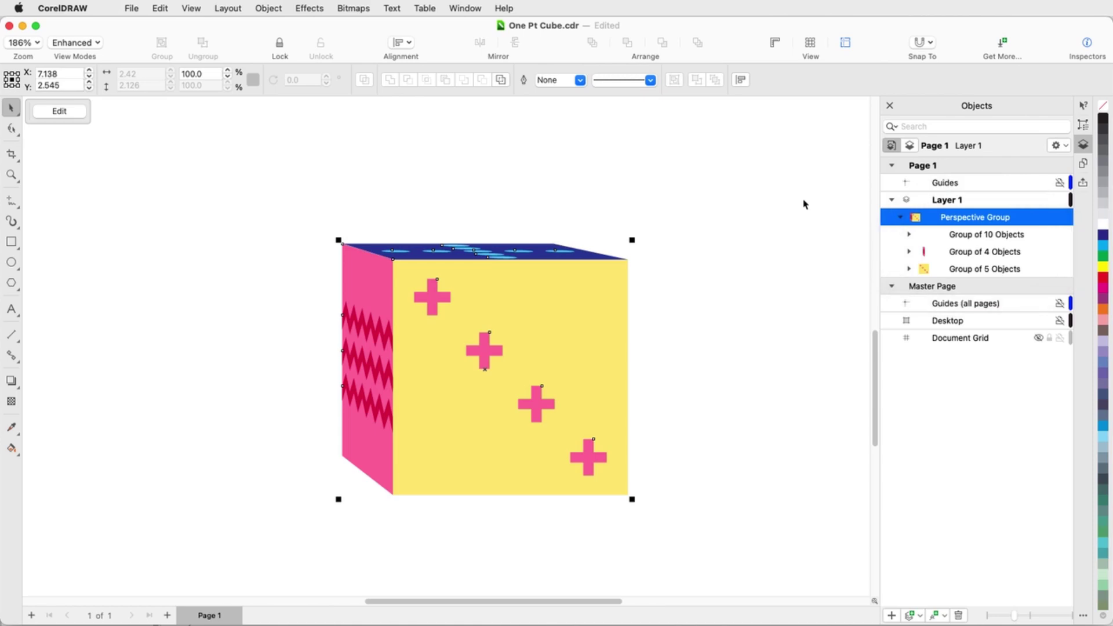
pyautogui.click(60, 110)
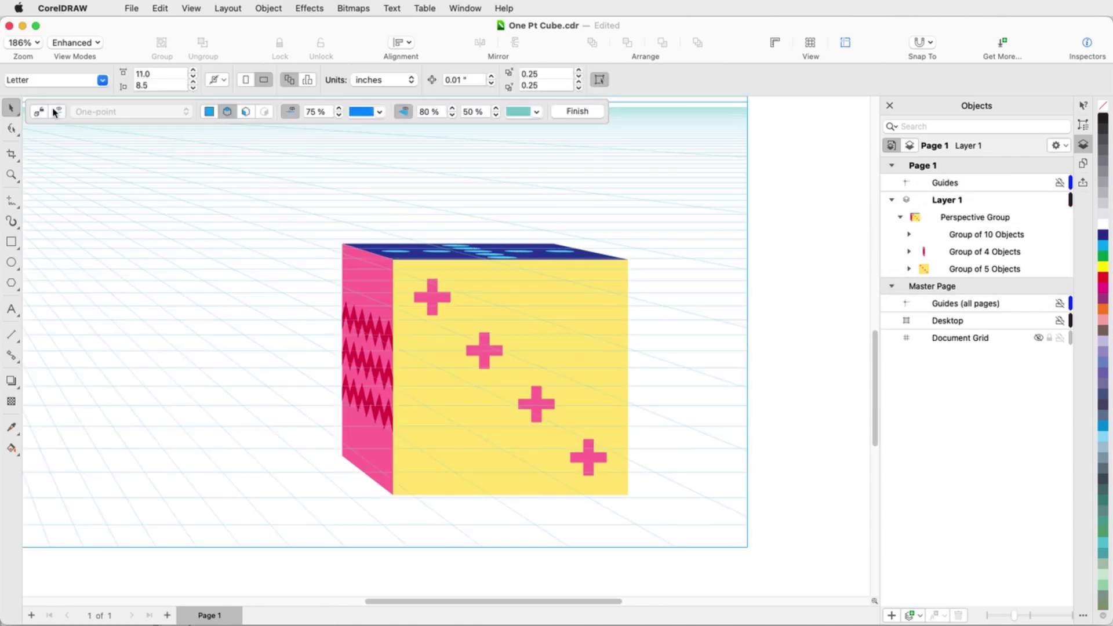
pyautogui.click(590, 113)
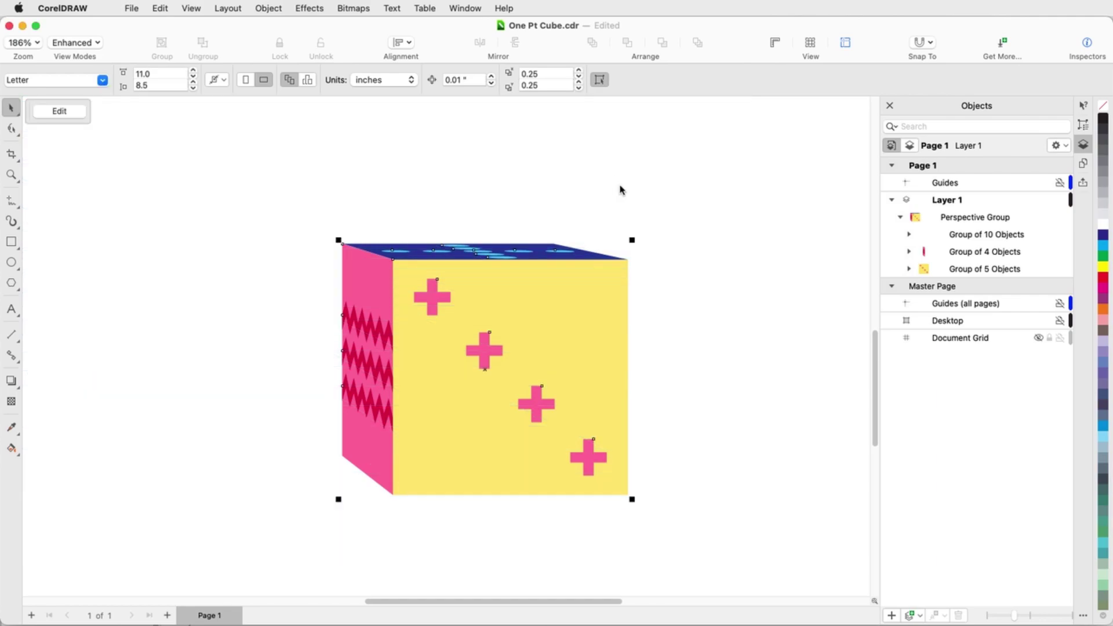
pyautogui.scroll(-2, 473, 298)
pyautogui.click(241, 193)
# Reposition the cube and scale it by a corner handle to 157.3%
pyautogui.click(548, 356)
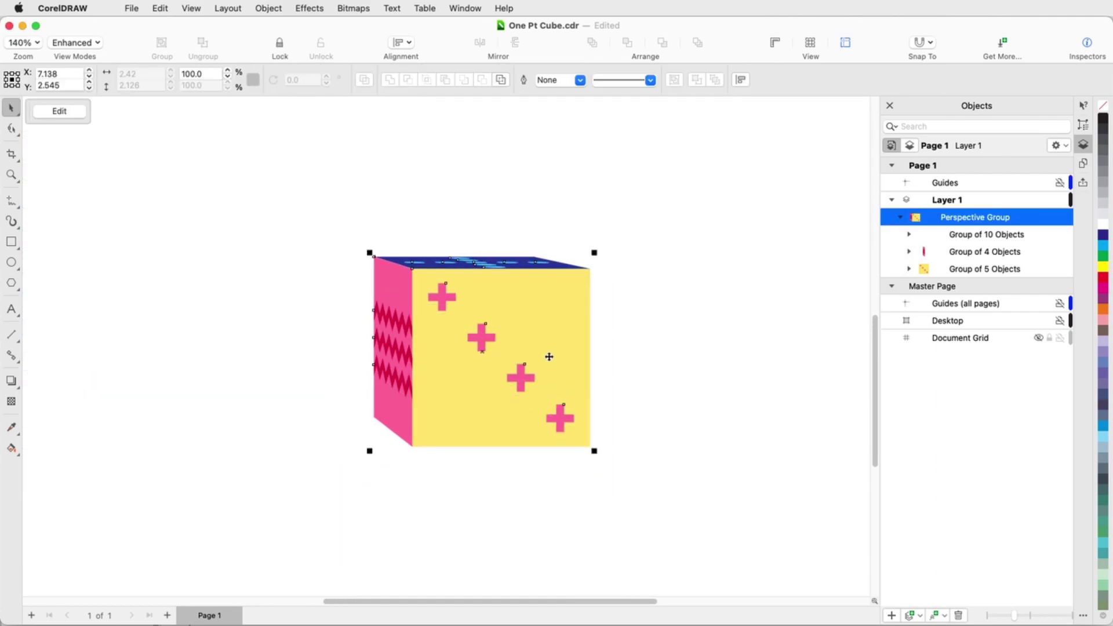
pyautogui.moveTo(549, 357); pyautogui.dragTo(376, 245)
pyautogui.moveTo(325, 209); pyautogui.dragTo(516, 365)
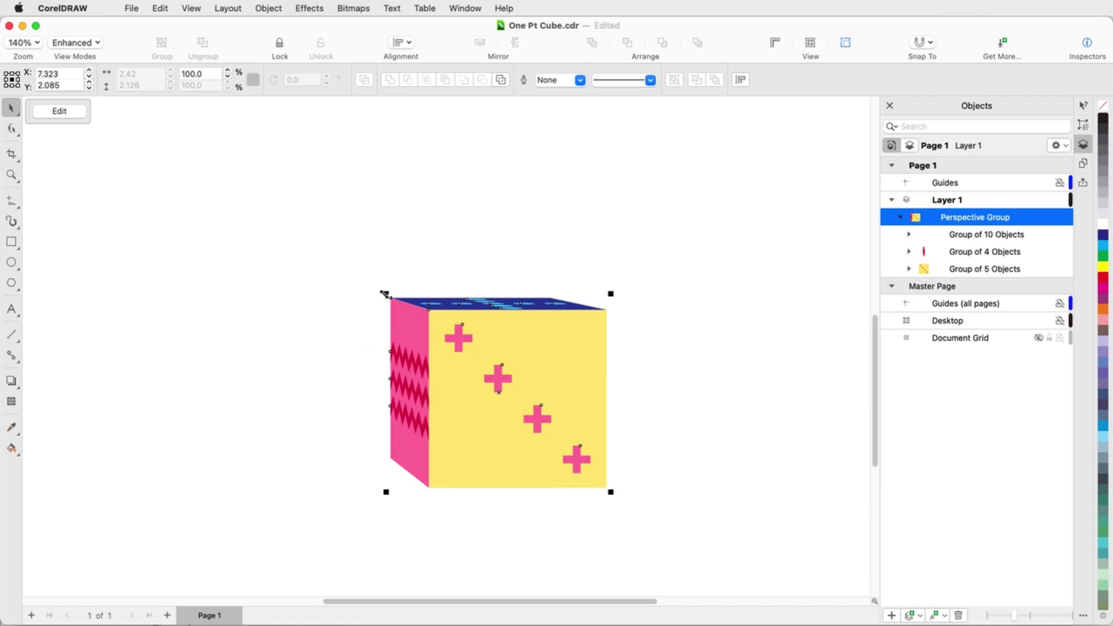
pyautogui.moveTo(384, 294); pyautogui.dragTo(221, 184)
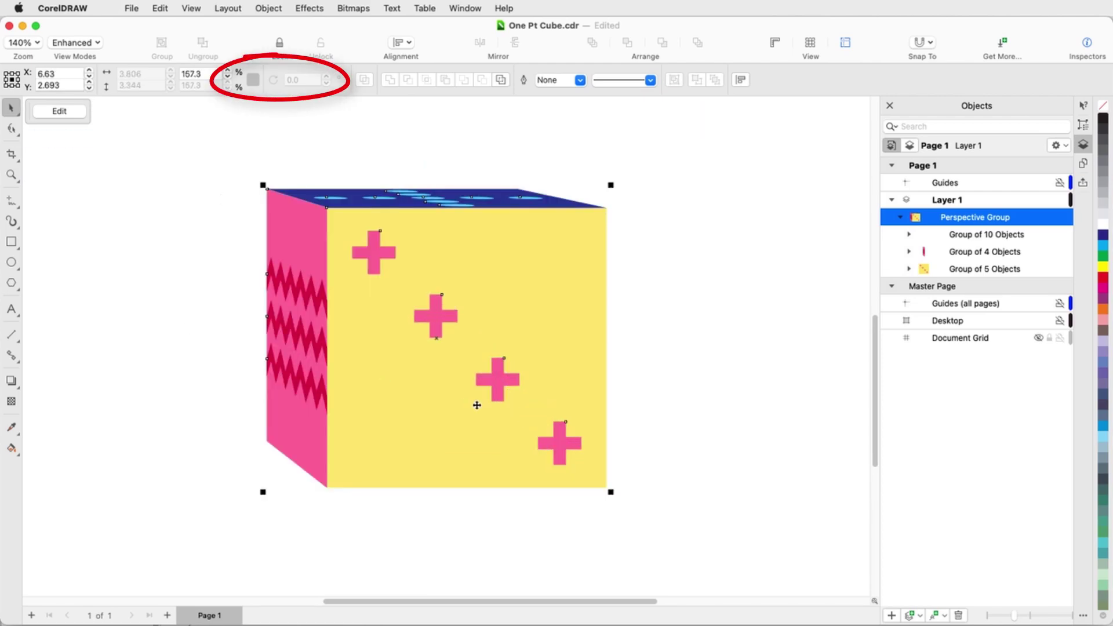
pyautogui.scroll(-1, 523, 396)
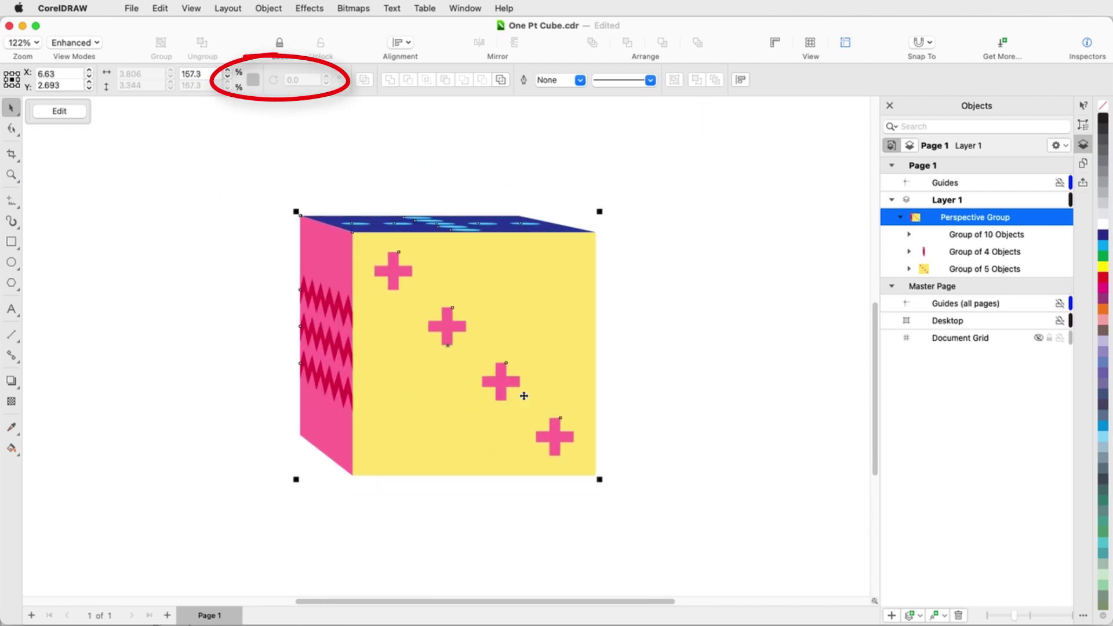
# Break the cube's perspective group apart, ungroup it, and nudge the three faces apart
pyautogui.rightClick(523, 249)
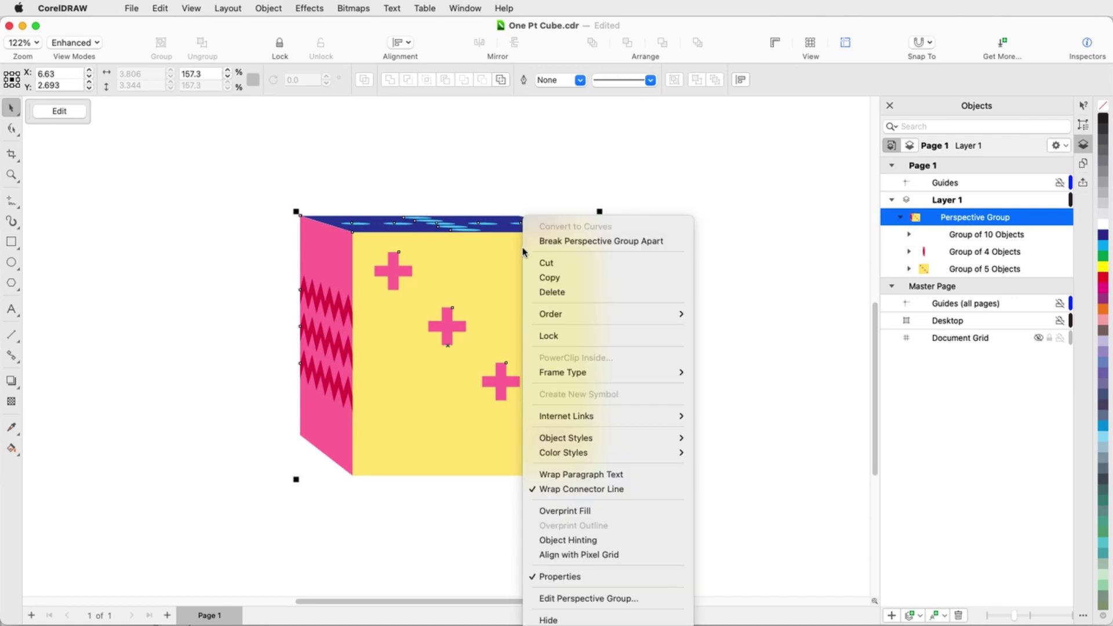
pyautogui.click(681, 240)
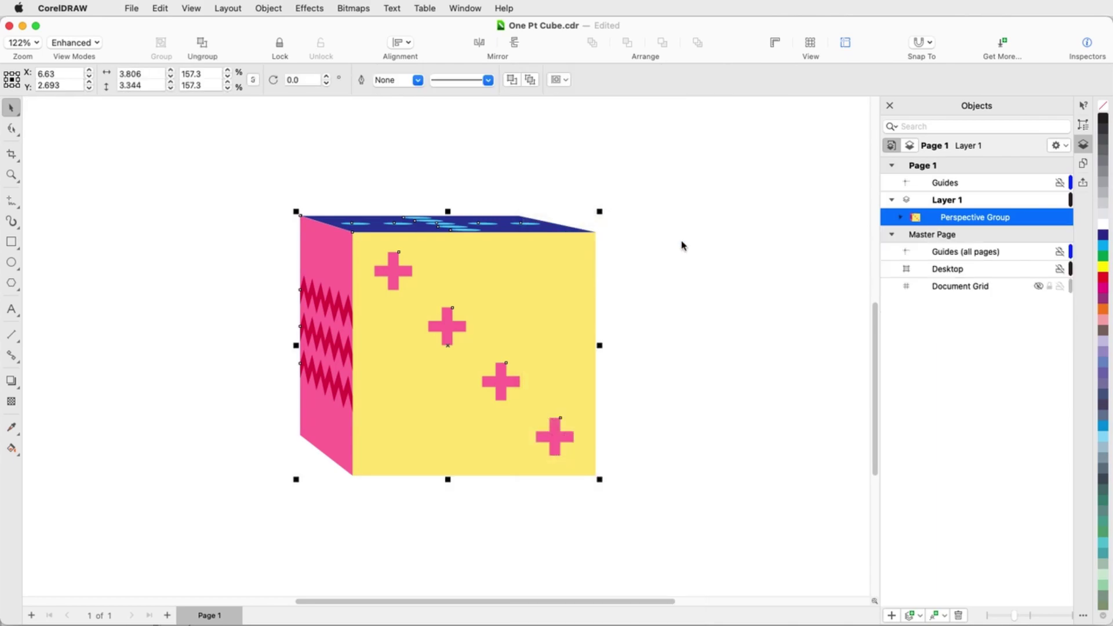
pyautogui.rightClick(574, 247)
pyautogui.click(631, 248)
pyautogui.moveTo(527, 297); pyautogui.dragTo(539, 306)
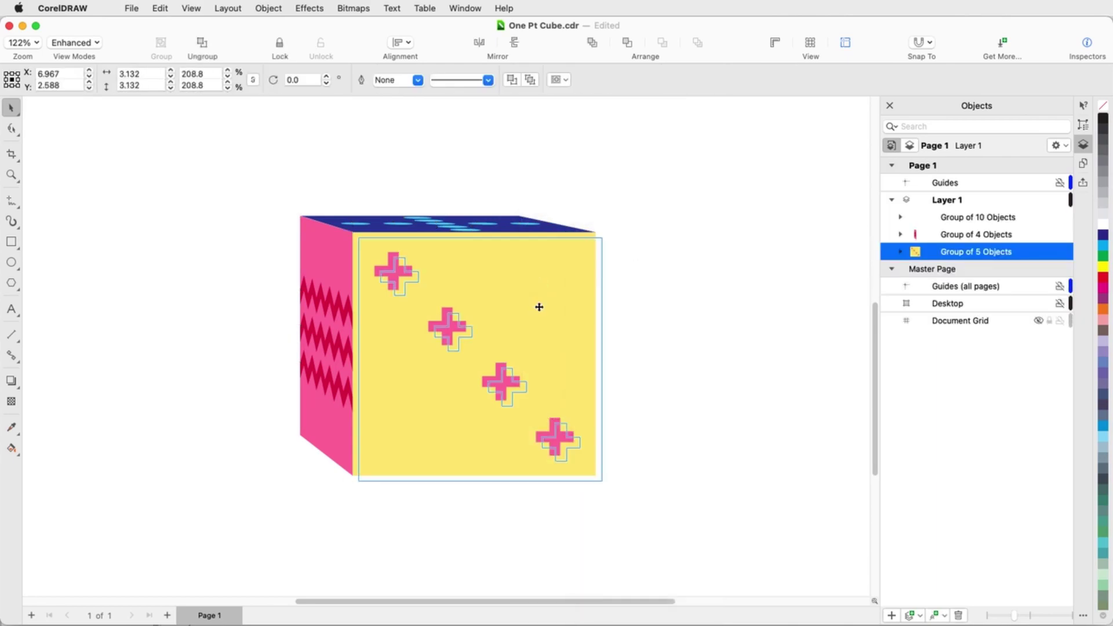
pyautogui.moveTo(339, 273); pyautogui.dragTo(323, 273)
pyautogui.moveTo(456, 237); pyautogui.dragTo(455, 225)
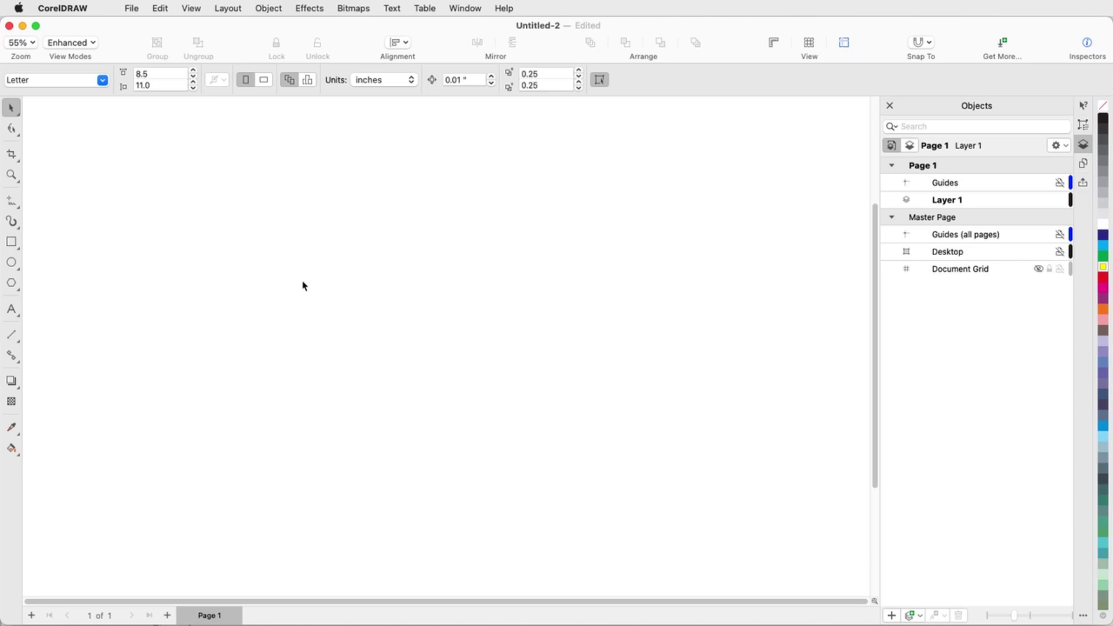
# Start a drawing with Object > Perspective > Draw in Perspective, keeping the Two-point type
pyautogui.click(268, 9)
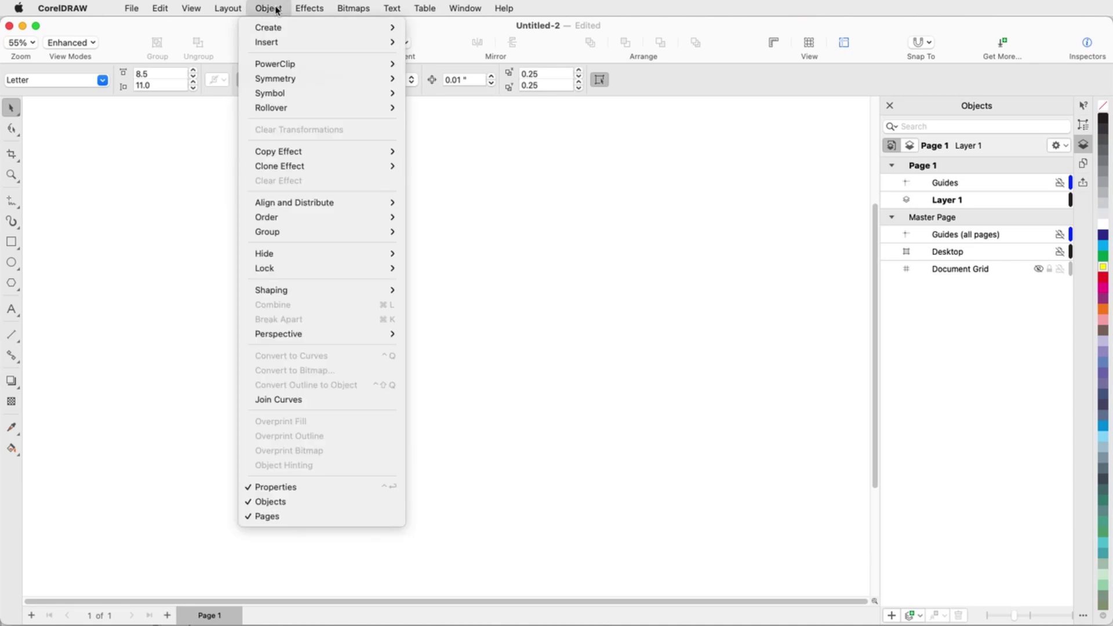
pyautogui.moveTo(365, 334)
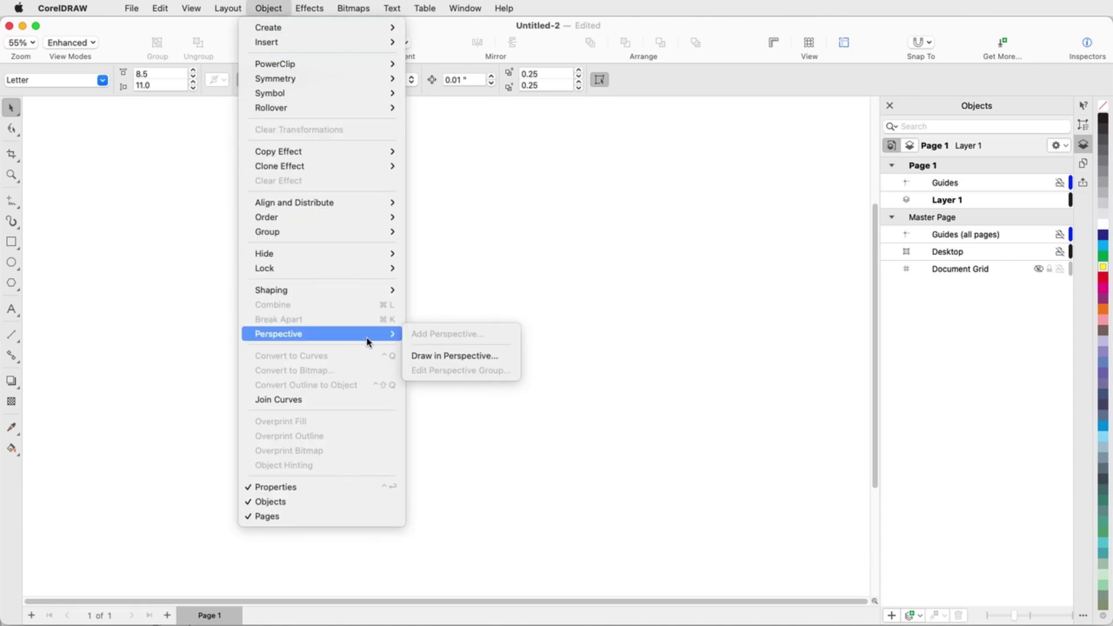
pyautogui.click(496, 357)
pyautogui.click(177, 114)
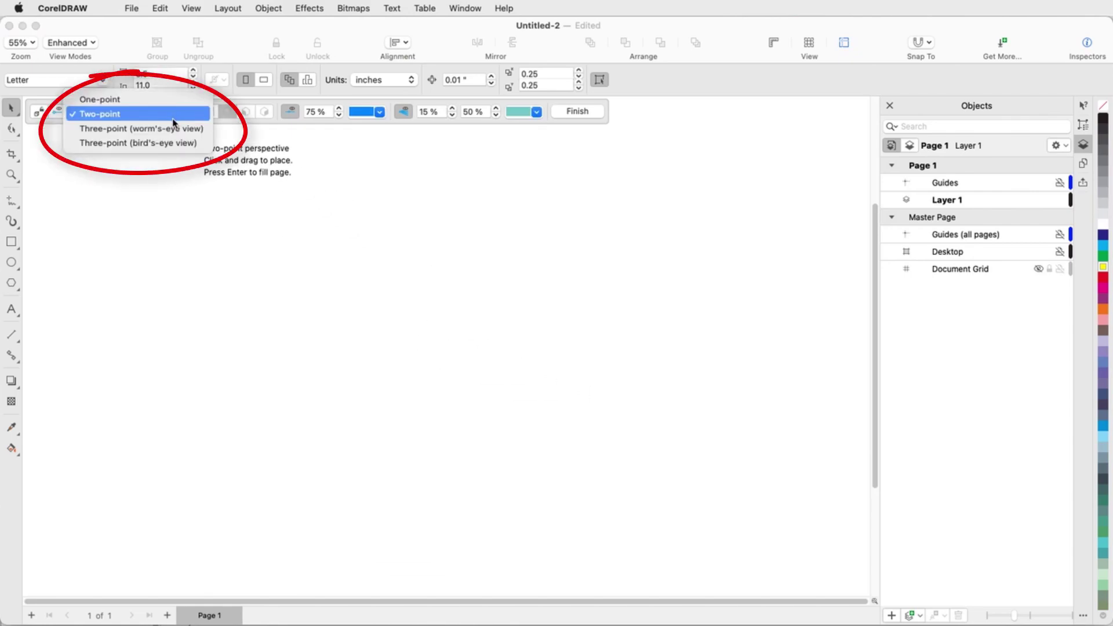
pyautogui.click(174, 119)
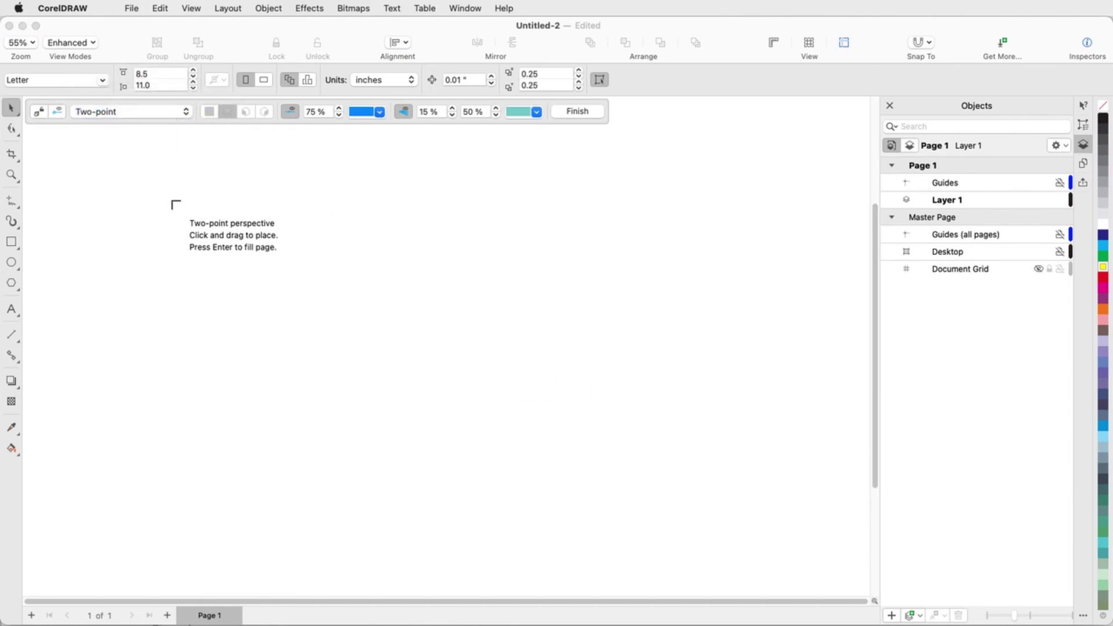
# Fill the page with the grid, raise the horizon, set 85% density, and pick the right plane
pyautogui.press('Return')
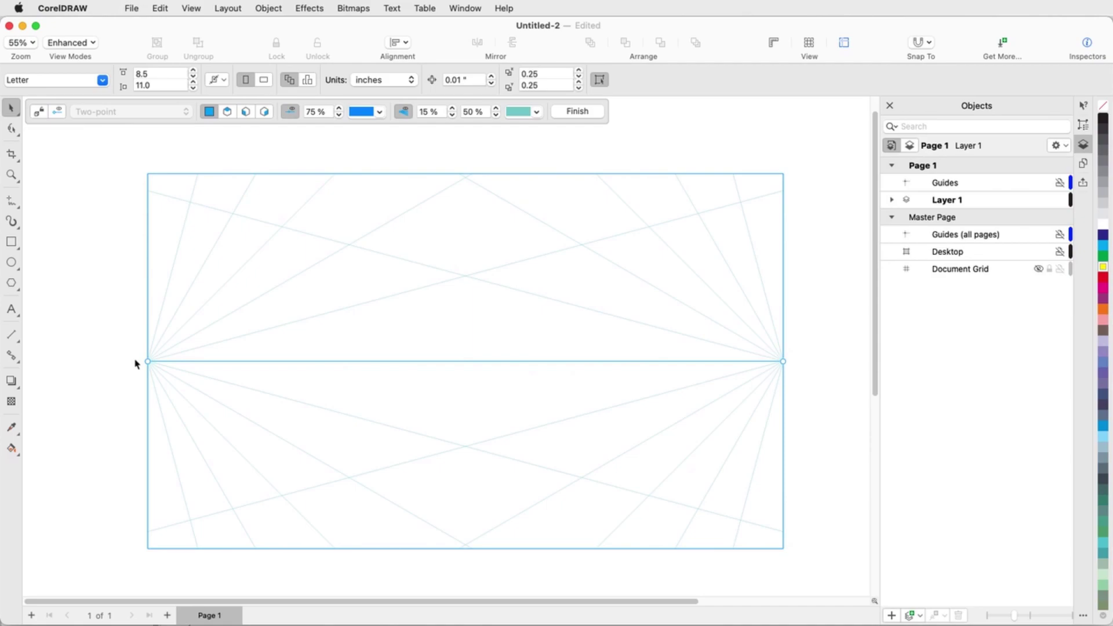
pyautogui.moveTo(230, 362); pyautogui.dragTo(227, 238)
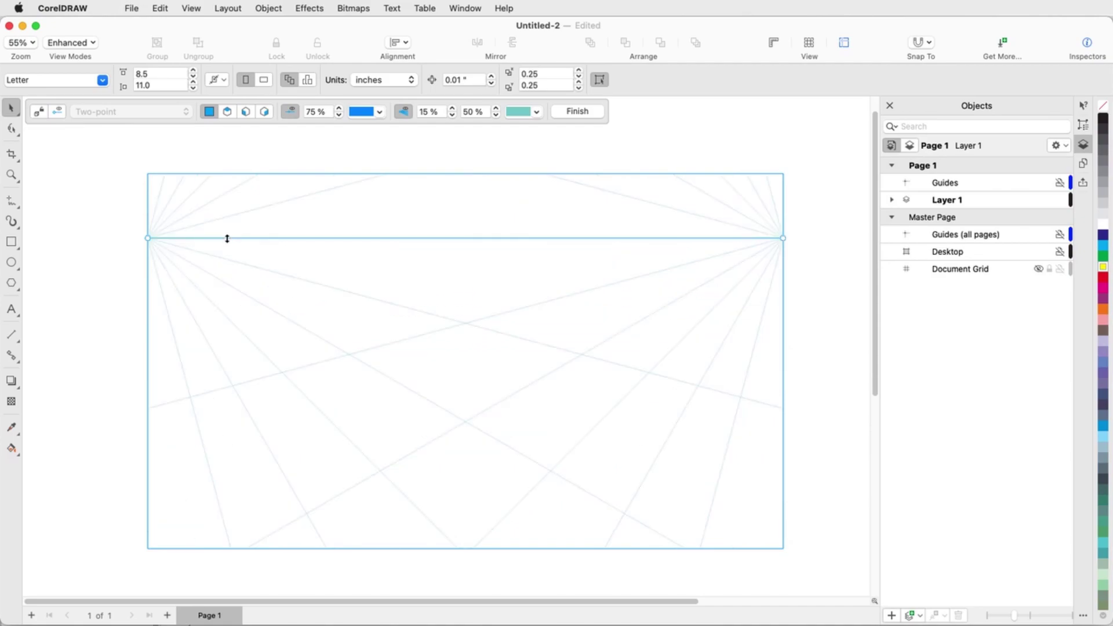
pyautogui.click(436, 112)
pyautogui.write('8')
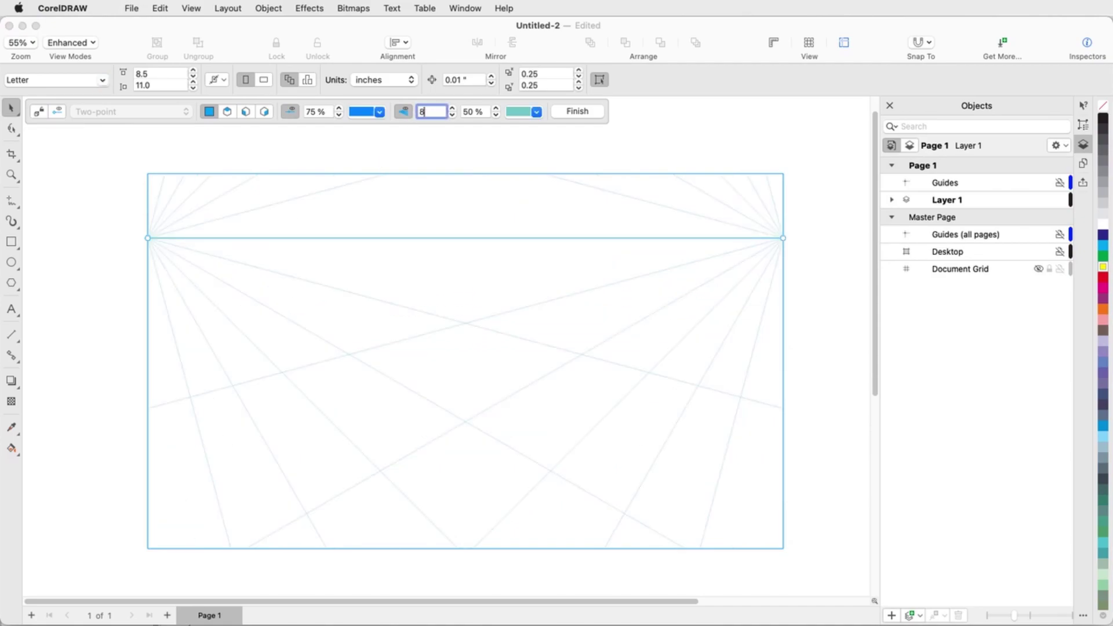
pyautogui.write('5')
pyautogui.press('Return')
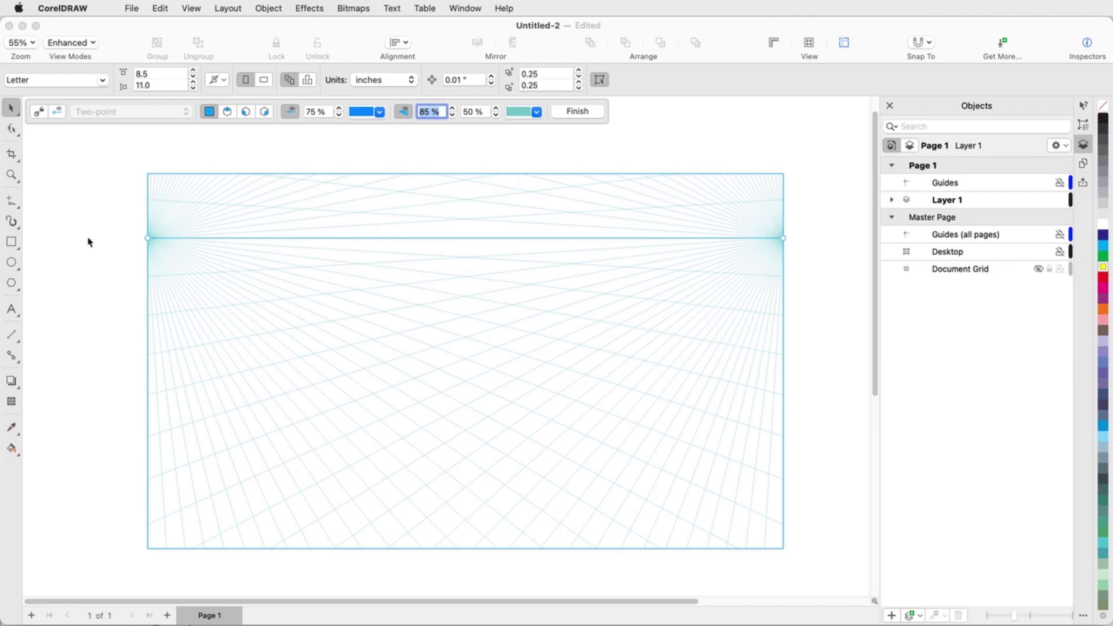
pyautogui.click(265, 111)
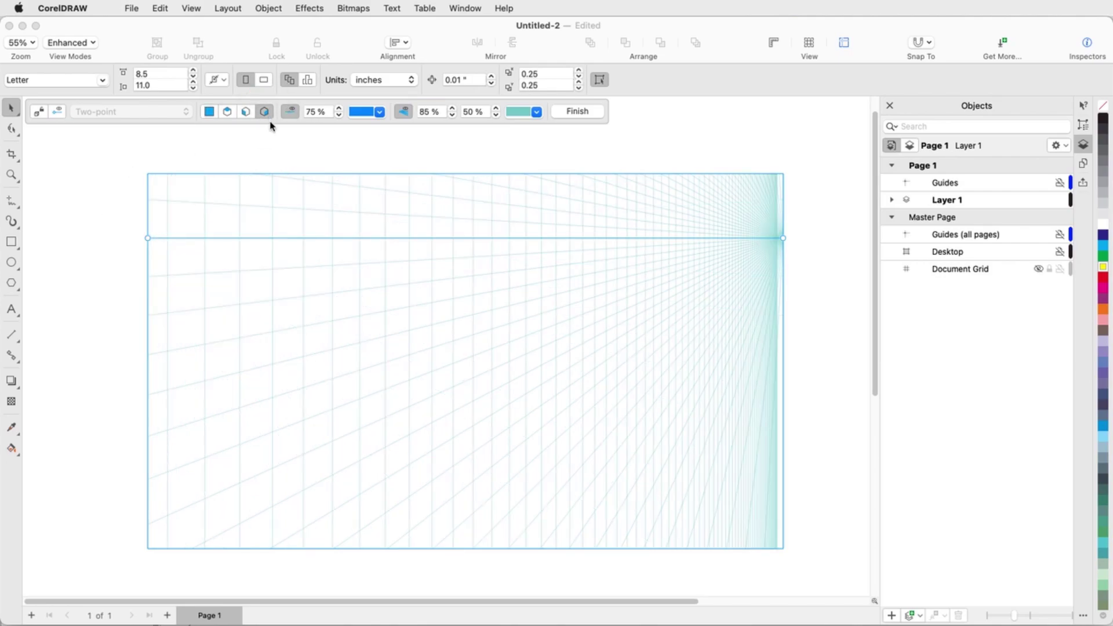
pyautogui.click(13, 242)
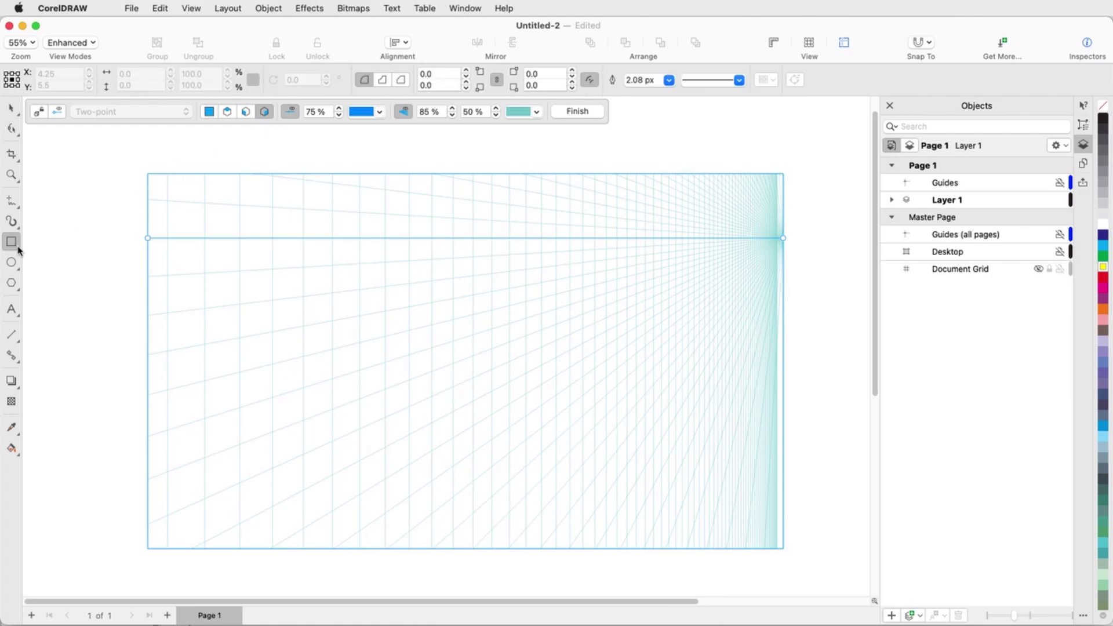
# Draw the box's right, left and top faces, filling them pink, lavender and yellow
pyautogui.moveTo(531, 301)
pyautogui.mouseDown()
pyautogui.moveTo(544, 342)
pyautogui.moveTo(607, 414)
pyautogui.mouseUp()
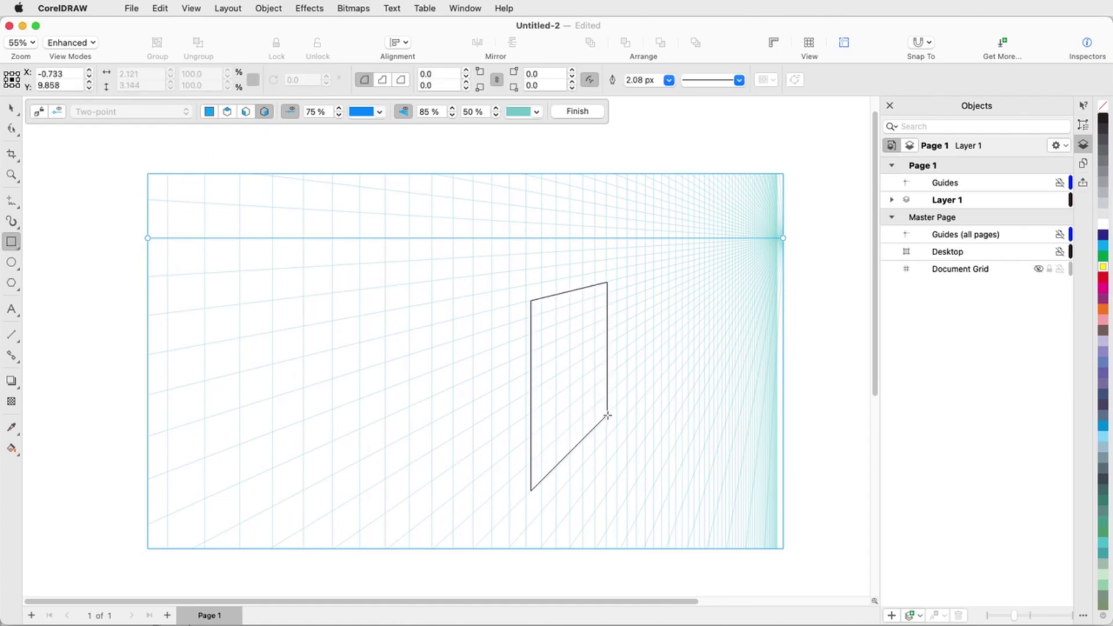
pyautogui.click(1102, 322)
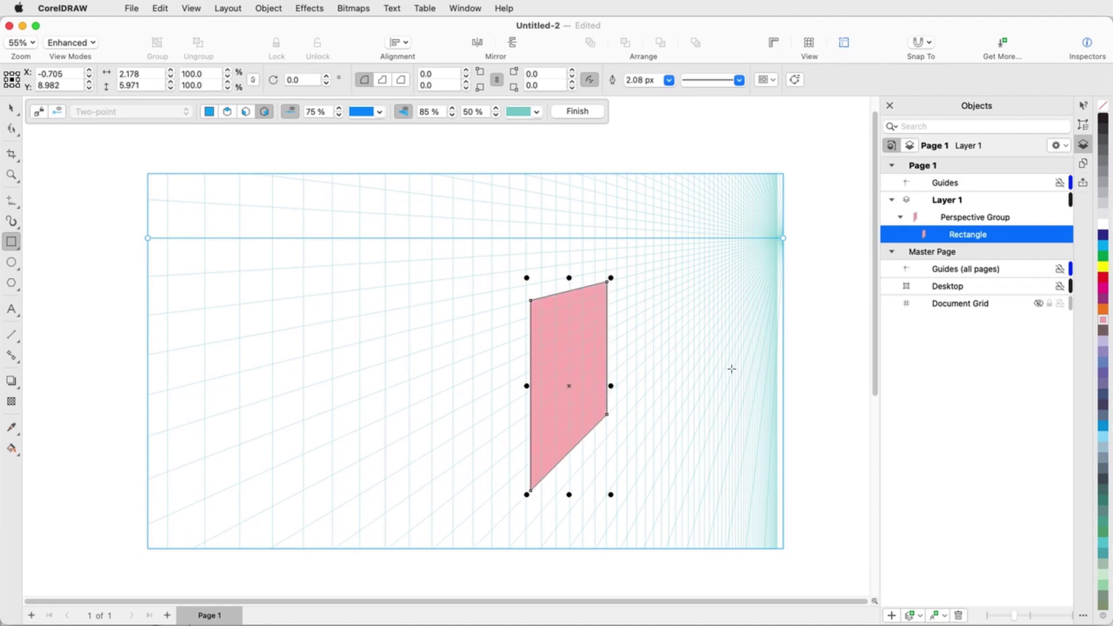
pyautogui.click(246, 112)
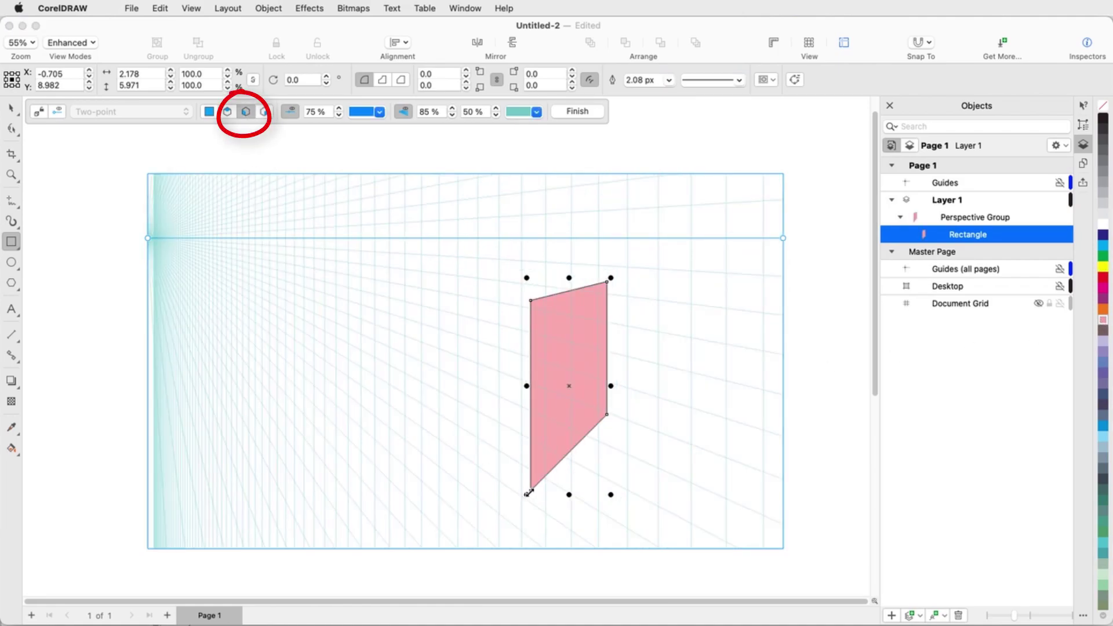
pyautogui.moveTo(529, 492); pyautogui.dragTo(606, 281)
pyautogui.click(1103, 342)
pyautogui.click(227, 112)
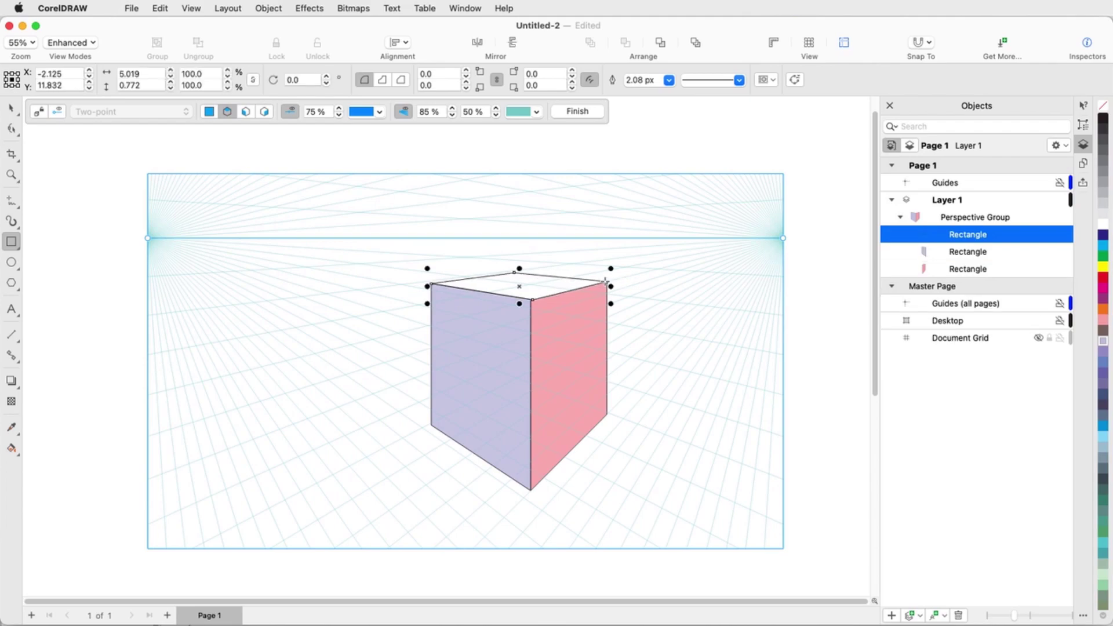
pyautogui.click(1102, 267)
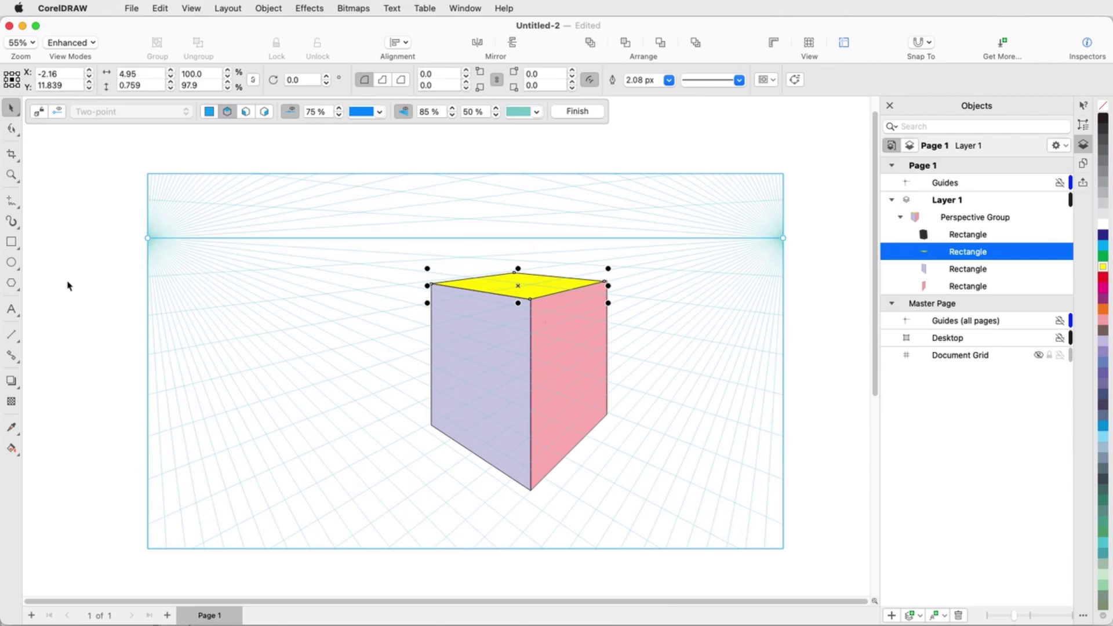
# Draw a light blue star on the right plane, then delete it
pyautogui.click(264, 112)
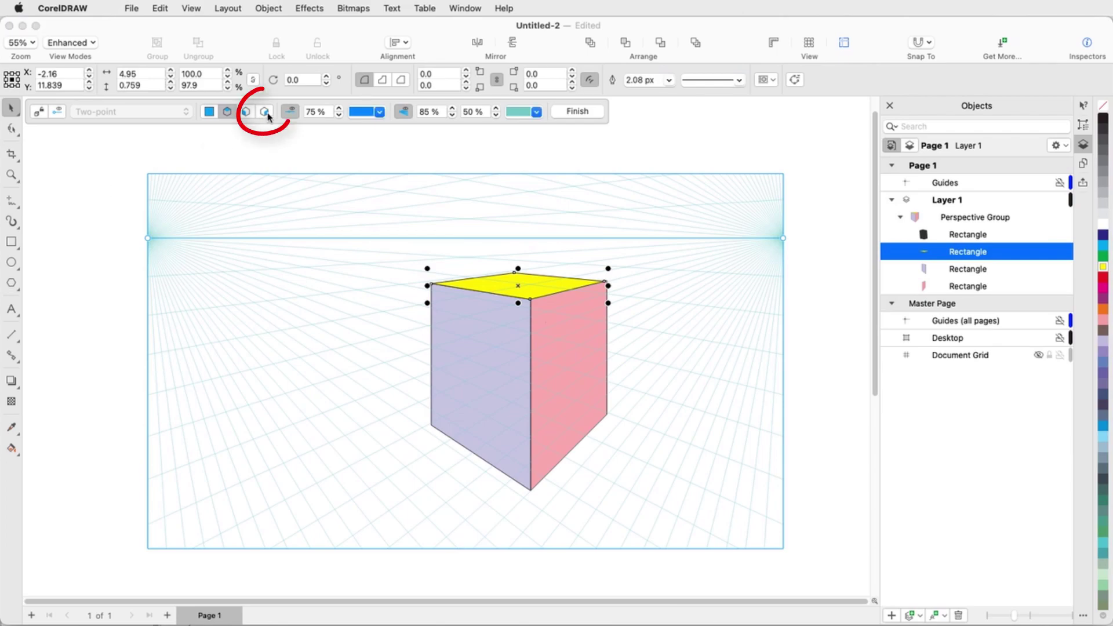
pyautogui.click(19, 290)
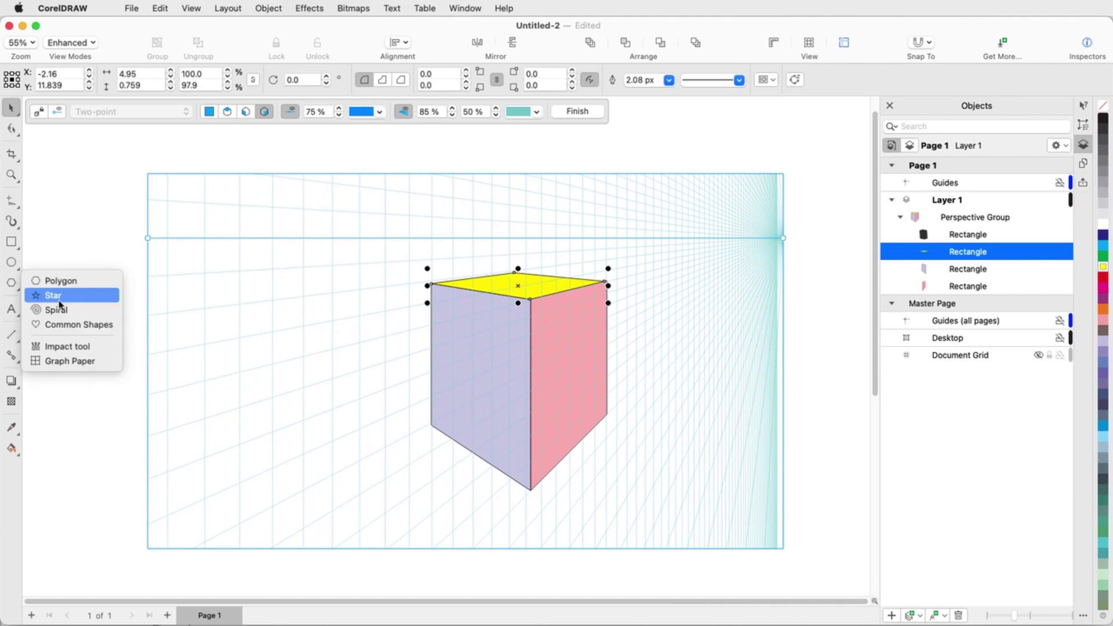
pyautogui.click(47, 293)
pyautogui.moveTo(543, 334); pyautogui.dragTo(594, 480)
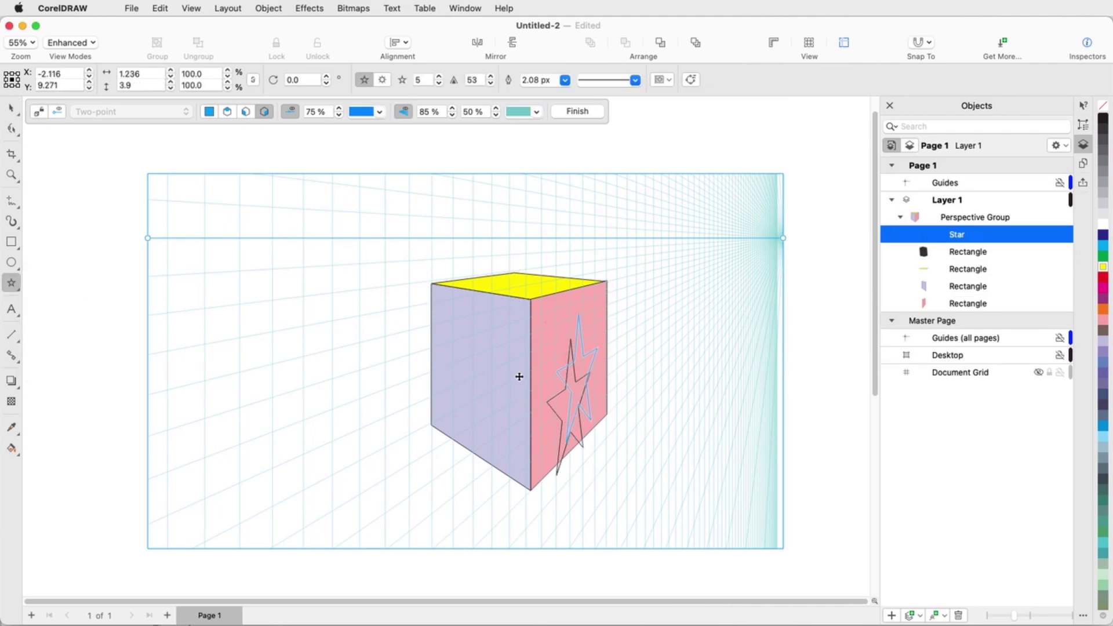
pyautogui.click(1103, 437)
pyautogui.press('Delete')
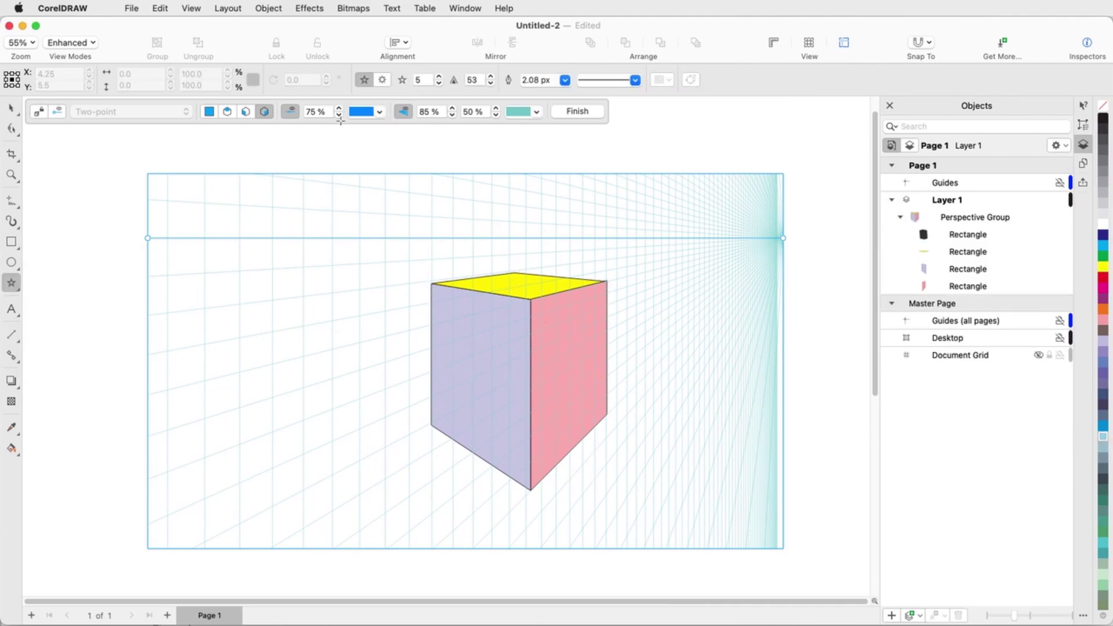
# Draw a new light blue star, move it to the right plane, and place it enlarged on the pink face
pyautogui.click(209, 111)
pyautogui.moveTo(590, 107); pyautogui.dragTo(696, 209)
pyautogui.click(1104, 436)
pyautogui.rightClick(646, 139)
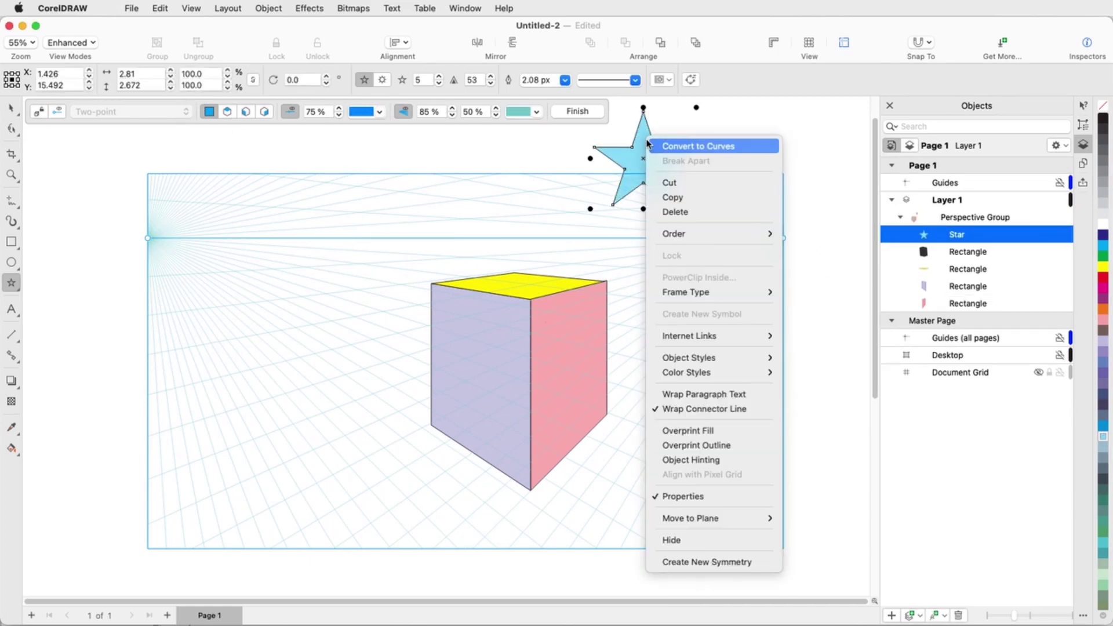
pyautogui.moveTo(757, 518)
pyautogui.click(847, 548)
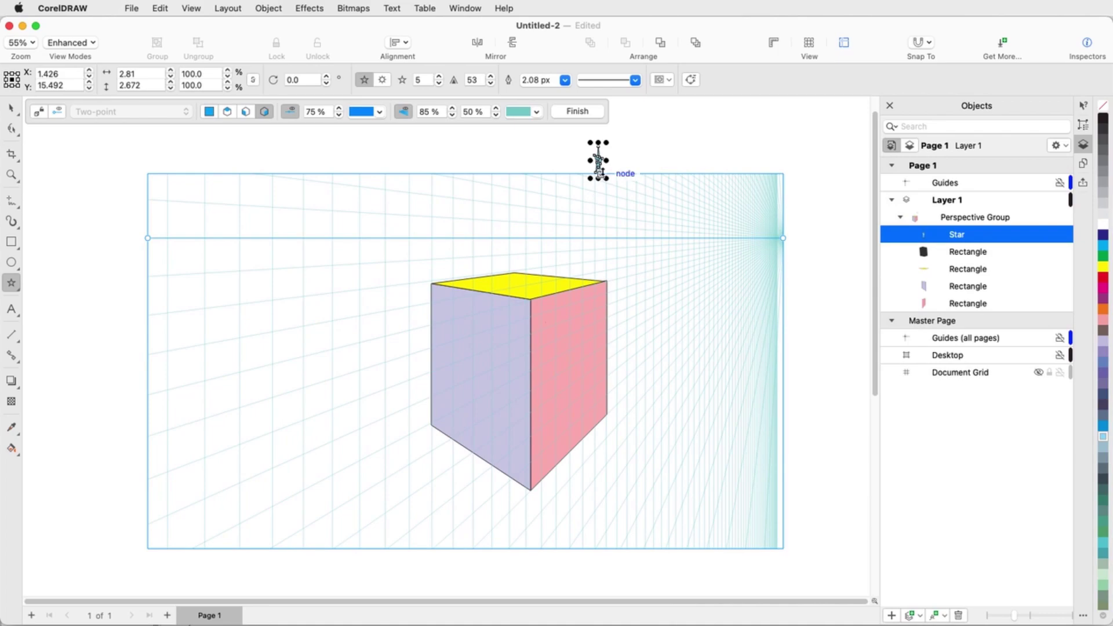
pyautogui.moveTo(600, 207); pyautogui.dragTo(667, 446)
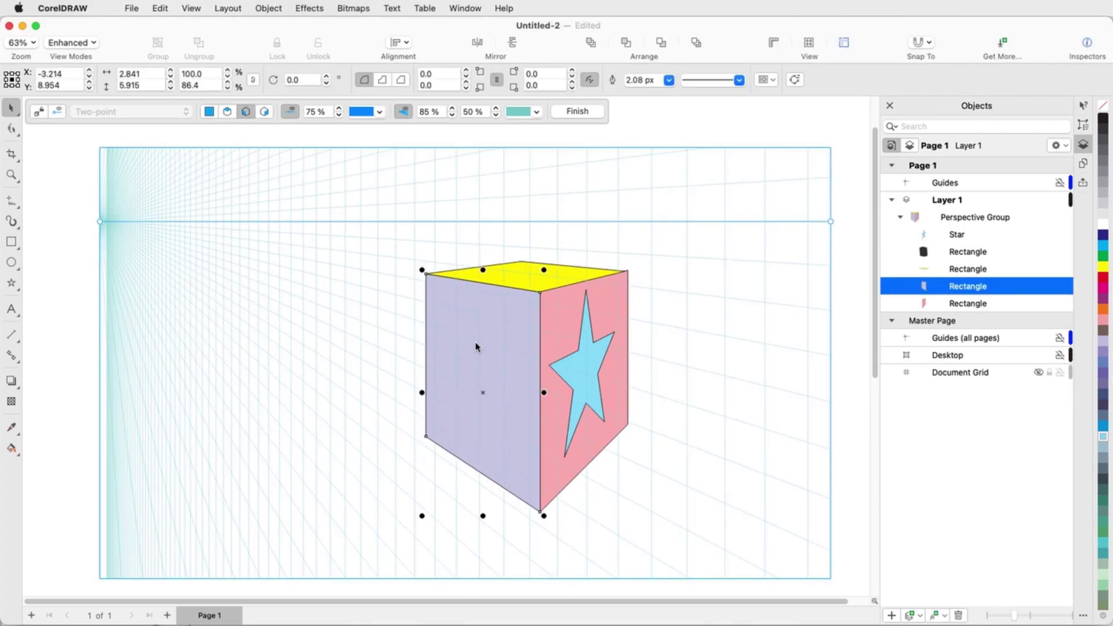
# Move the lavender left-face rectangle to the orthographic plane
pyautogui.rightClick(476, 347)
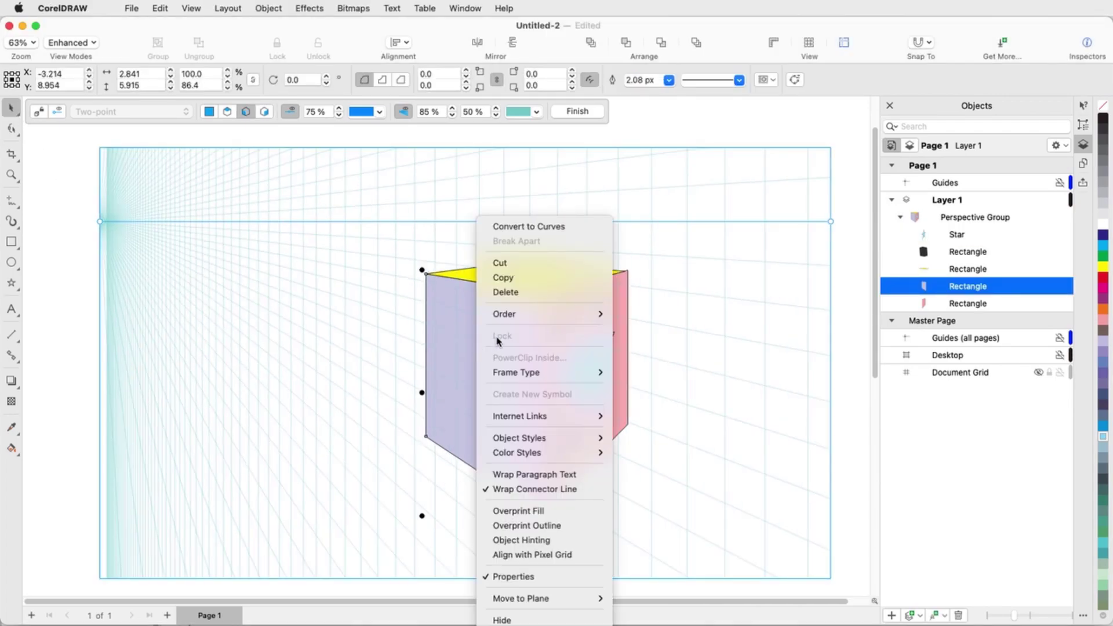
pyautogui.moveTo(510, 596)
pyautogui.click(667, 597)
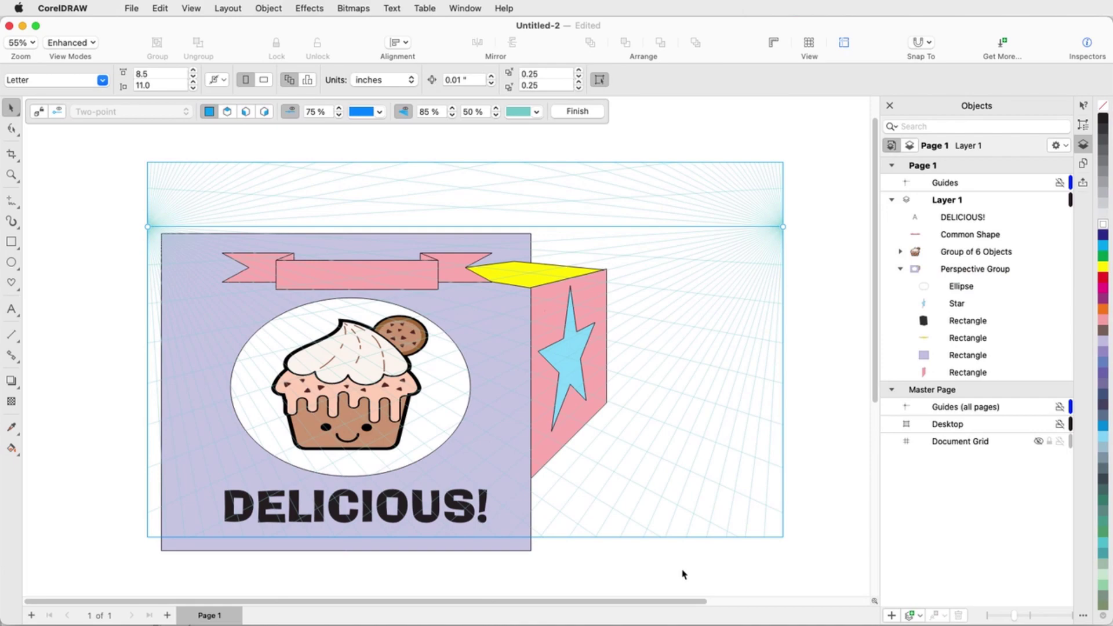
# Select the white ellipse, pink banner, cupcake logo and DELICIOUS! text
pyautogui.click(443, 334)
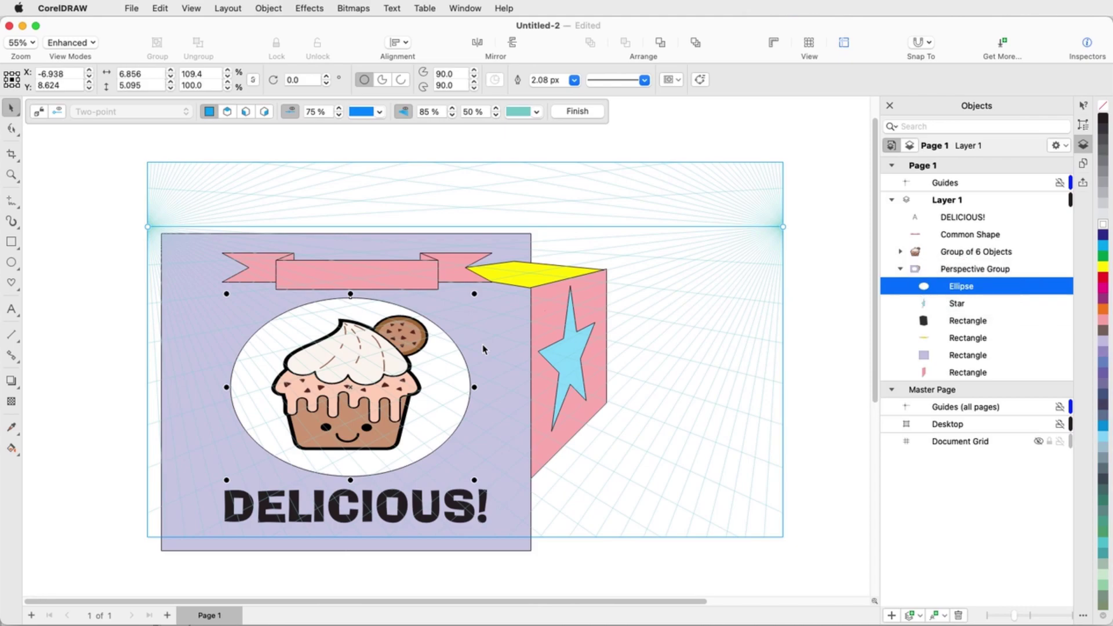
pyautogui.click(411, 262)
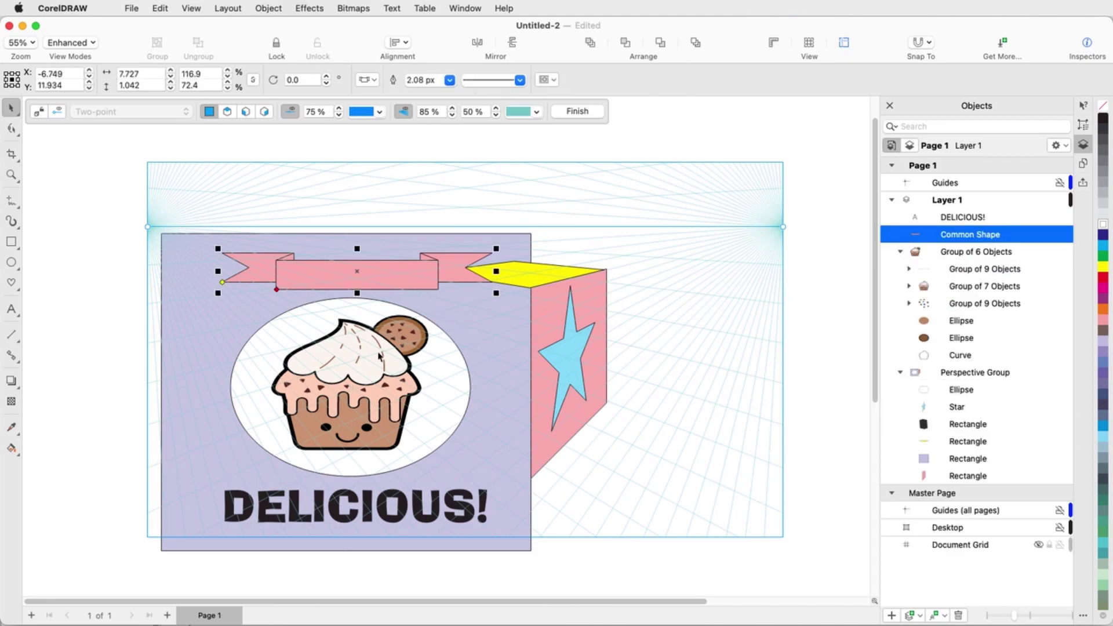
pyautogui.keyDown('shift'); pyautogui.click(437, 469); pyautogui.keyUp('shift')
pyautogui.keyDown('shift'); pyautogui.click(452, 503); pyautogui.keyUp('shift')
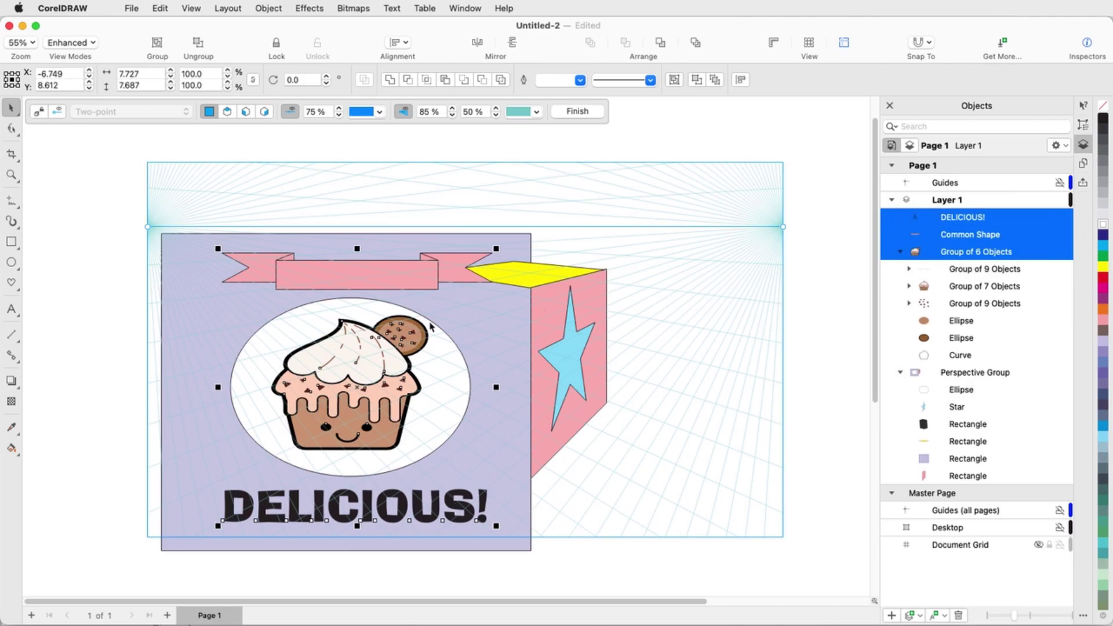
# Move the selected logo pieces into the perspective group on the orthographic plane
pyautogui.rightClick(416, 267)
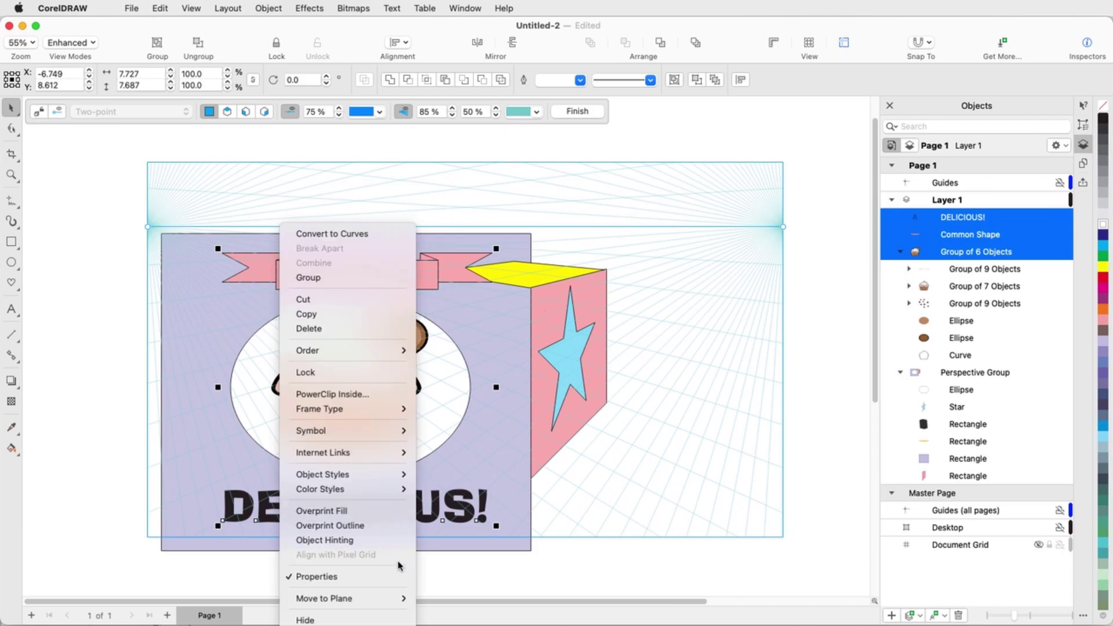
pyautogui.moveTo(400, 599)
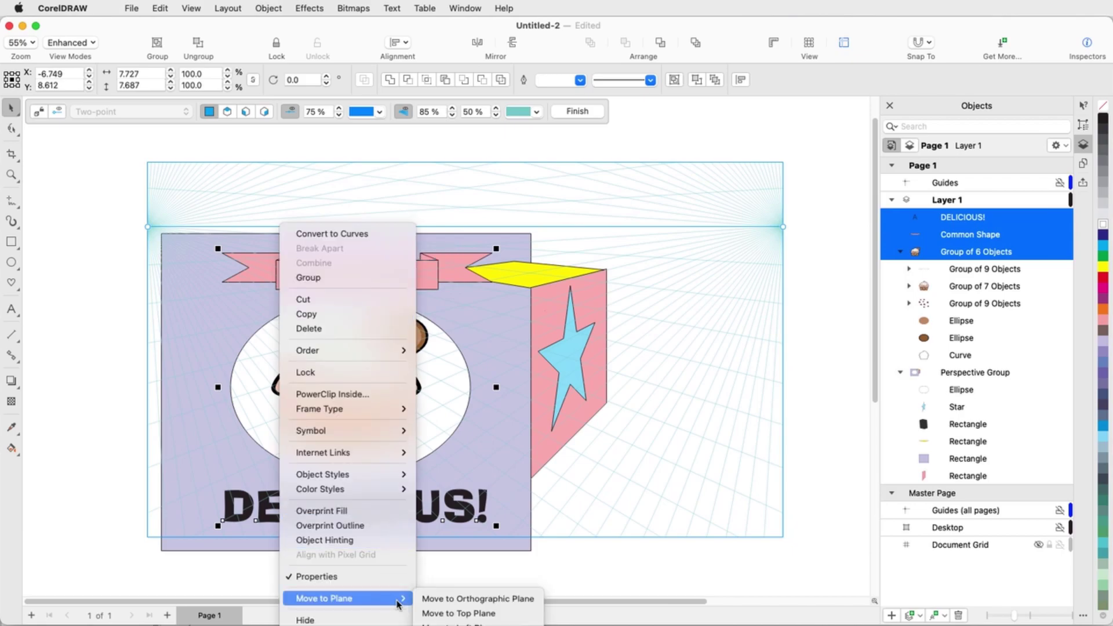
pyautogui.click(456, 599)
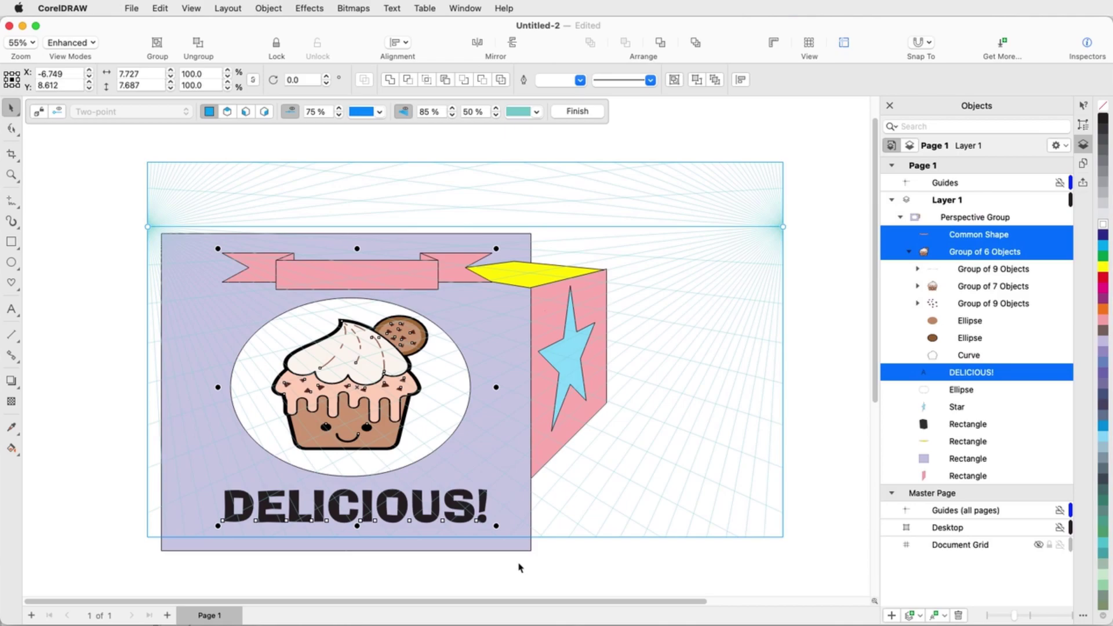
# Add the lavender panel and ellipse to the selection and group all five objects
pyautogui.keyDown('ctrl'); pyautogui.keyDown('shift'); pyautogui.click(180, 327); pyautogui.keyUp('shift'); pyautogui.keyUp('ctrl')
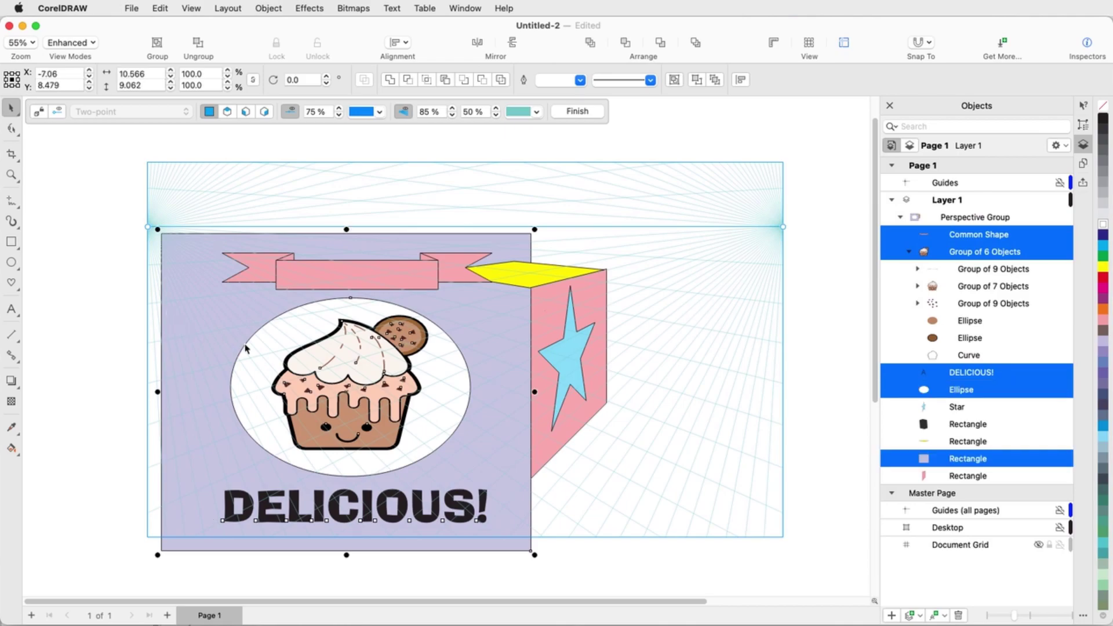
pyautogui.rightClick(227, 302)
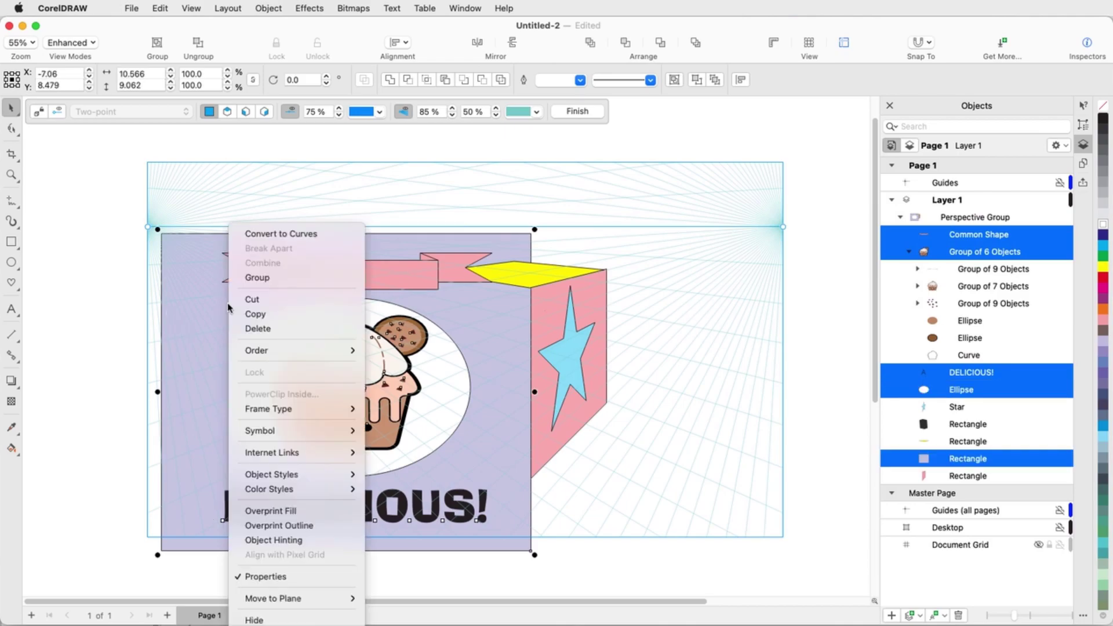
pyautogui.click(256, 277)
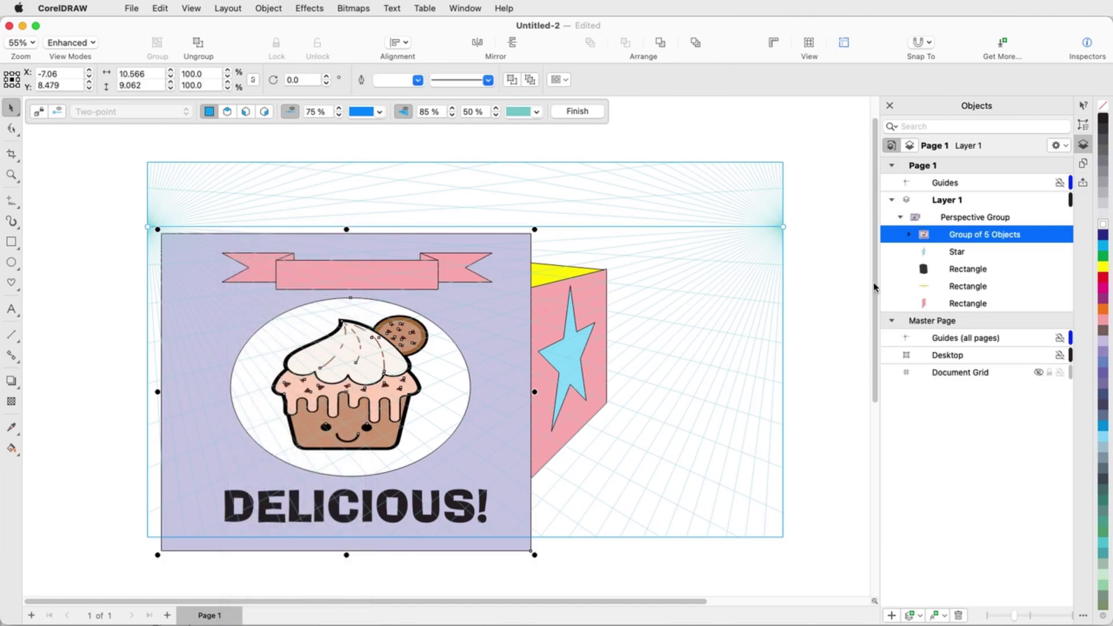
pyautogui.moveTo(874, 287); pyautogui.dragTo(875, 331)
# Move the group onto the cube's left plane and finish the perspective drawing
pyautogui.rightClick(392, 166)
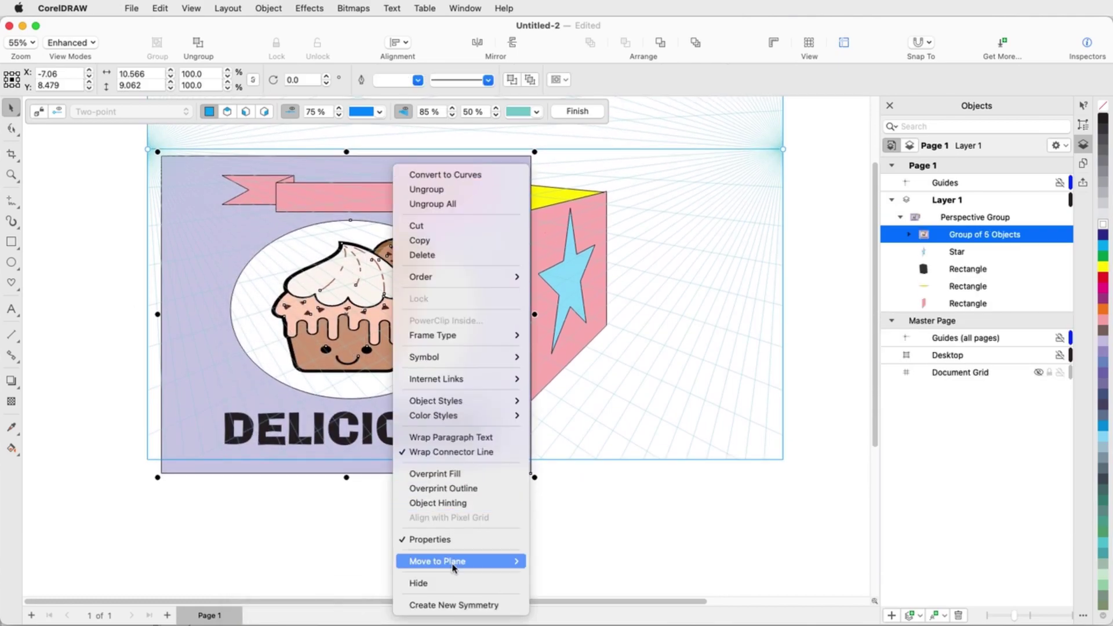
pyautogui.moveTo(454, 568)
pyautogui.click(574, 591)
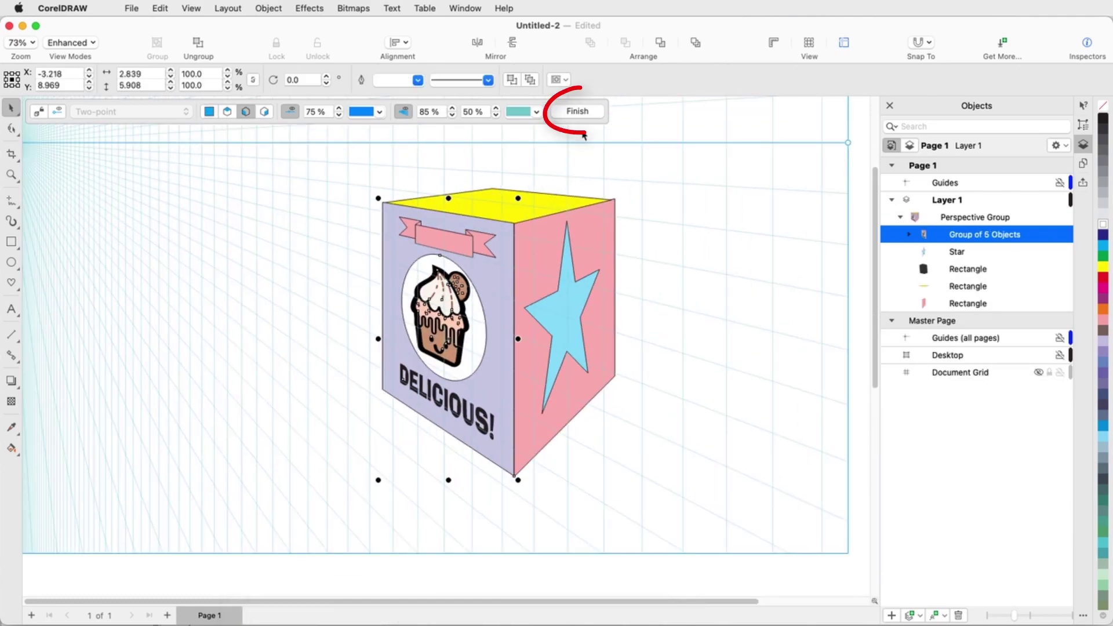
pyautogui.click(582, 113)
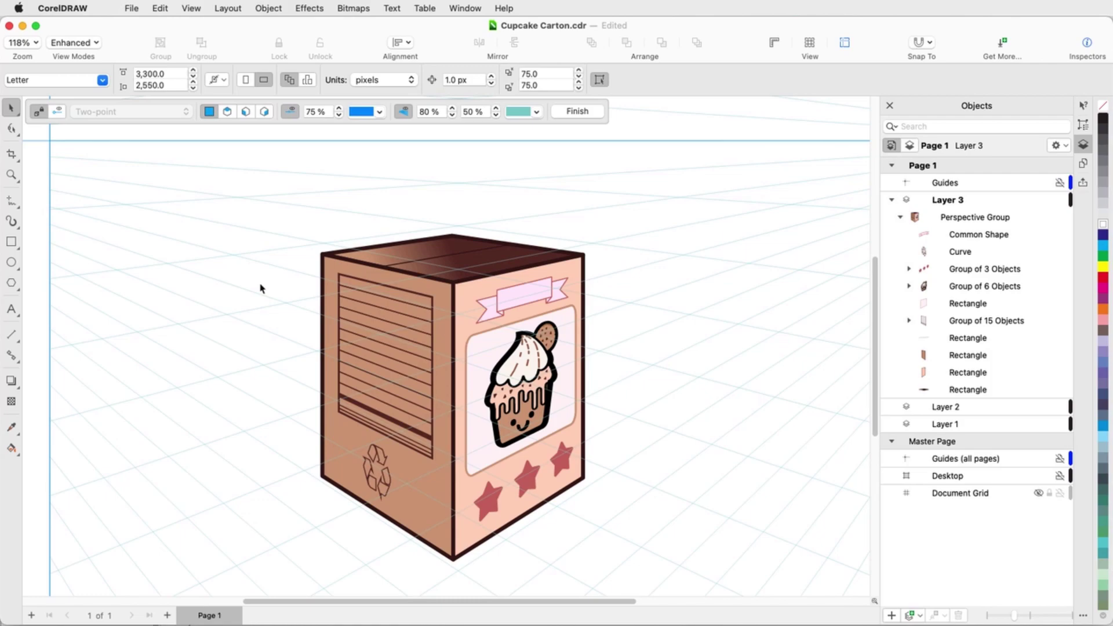
# Draw a flap rectangle on the right perspective plane rising from the carton top
pyautogui.click(264, 111)
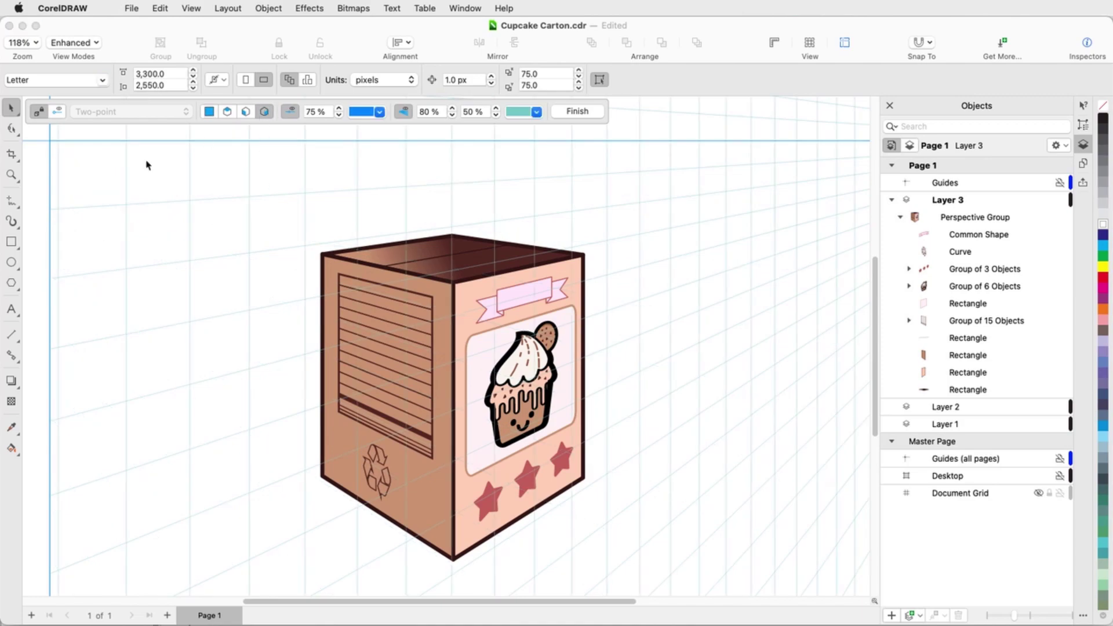
pyautogui.click(11, 242)
pyautogui.moveTo(380, 265)
pyautogui.mouseDown()
pyautogui.moveTo(506, 221)
pyautogui.moveTo(518, 187)
pyautogui.mouseUp()
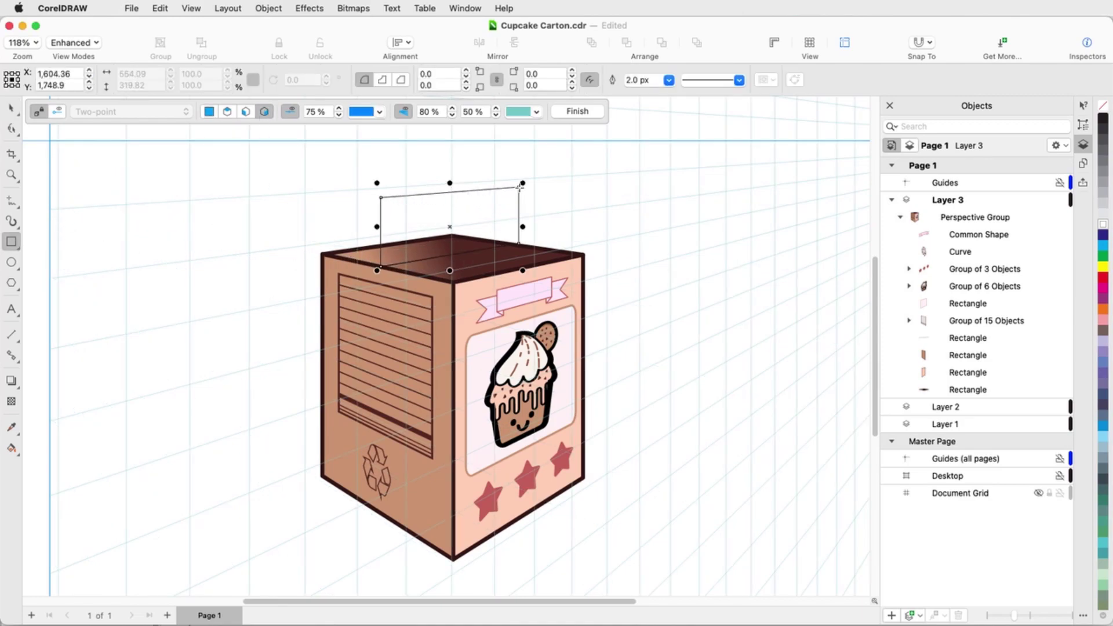
# Copy the front face's fill and outline onto the flap and shorten it to a narrow strip
pyautogui.click(12, 428)
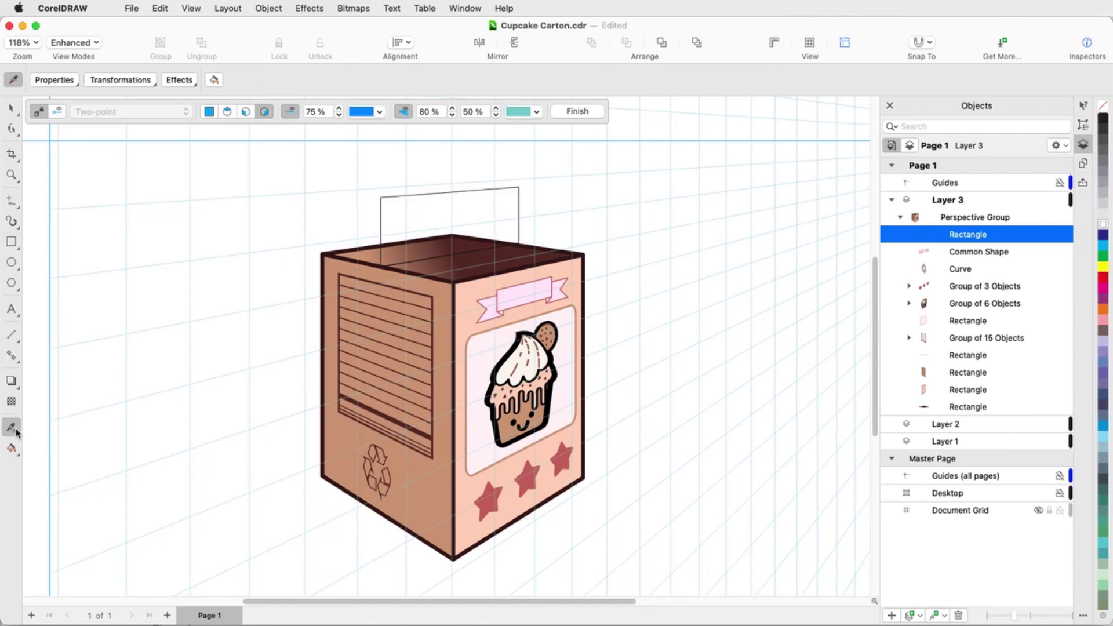
pyautogui.click(452, 291)
pyautogui.click(415, 193)
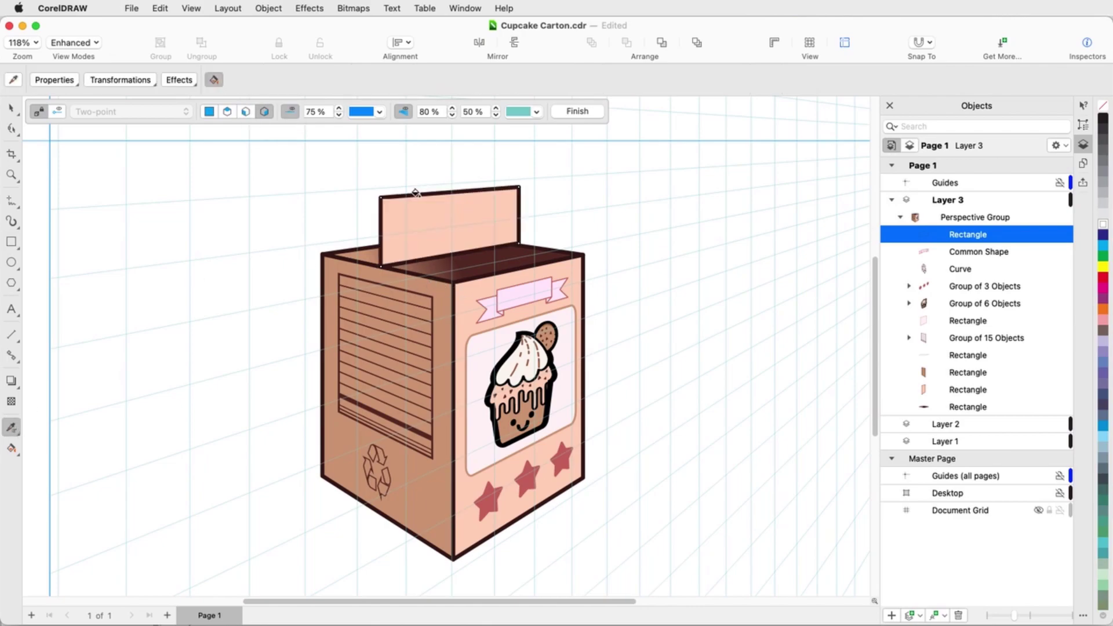
pyautogui.click(11, 108)
pyautogui.moveTo(450, 270); pyautogui.dragTo(452, 226)
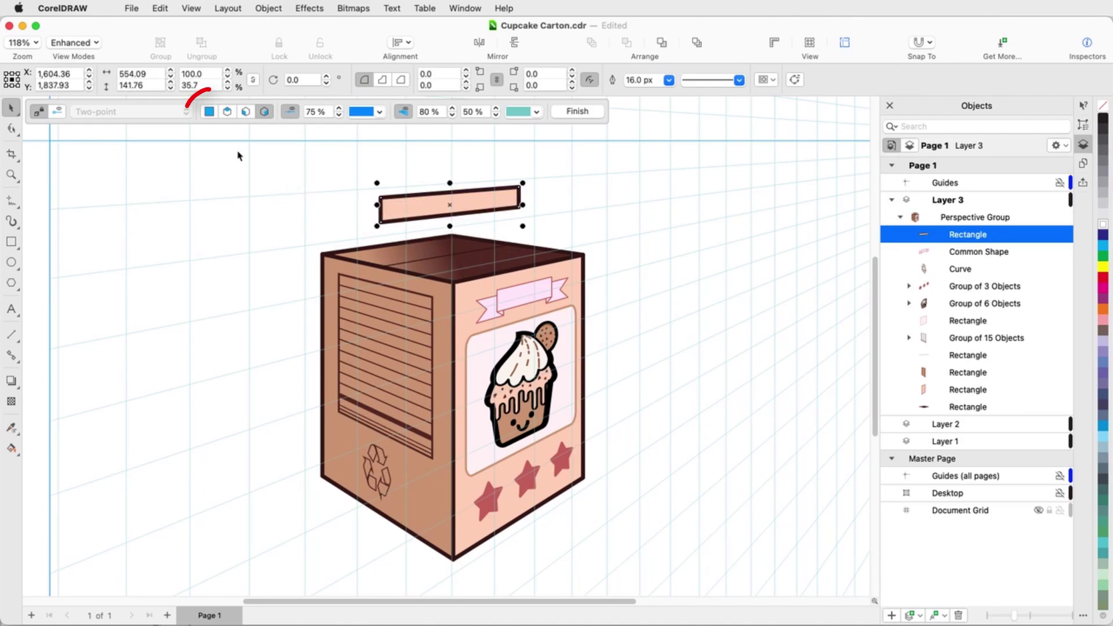
# Draw the sloped four-corner roof panel with the Pen tool and give it the flap's peach fill and outline
pyautogui.click(12, 200)
pyautogui.click(52, 240)
pyautogui.click(380, 223)
pyautogui.click(452, 282)
pyautogui.click(585, 253)
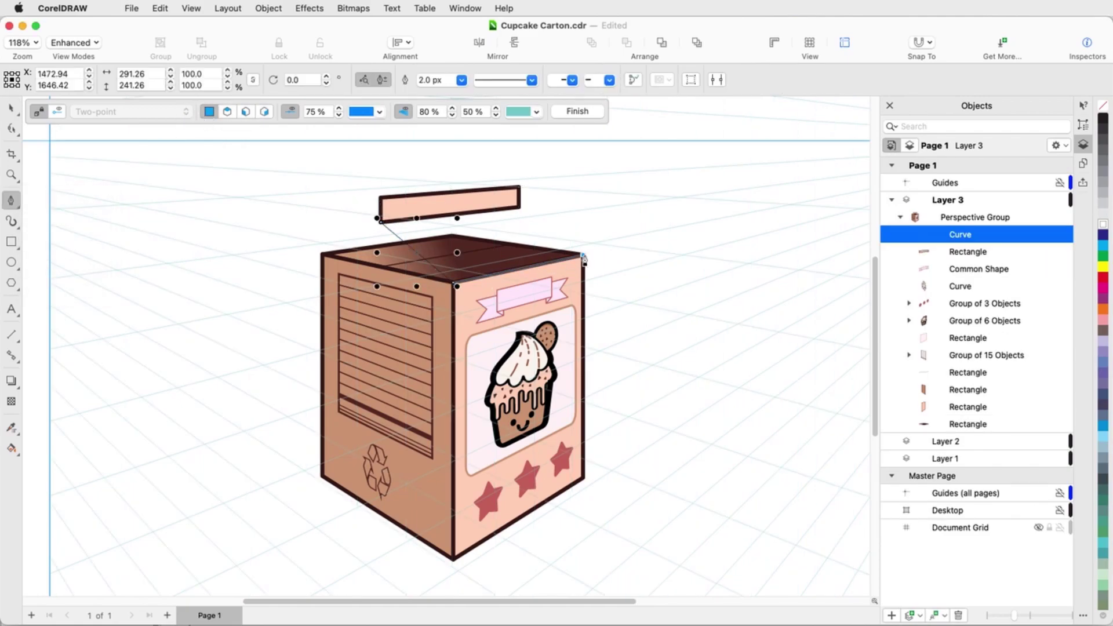
pyautogui.click(519, 207)
pyautogui.click(382, 226)
pyautogui.click(12, 428)
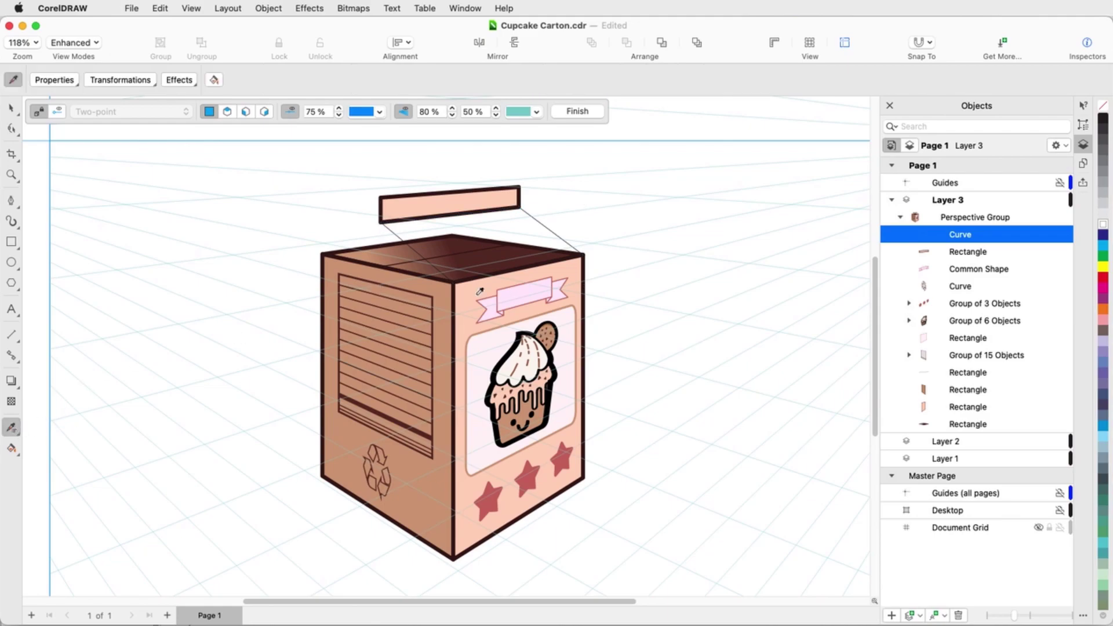
pyautogui.click(481, 291)
pyautogui.click(390, 230)
# Draw the left triangular gable and apply the same peach fill and outline
pyautogui.click(11, 200)
pyautogui.click(323, 253)
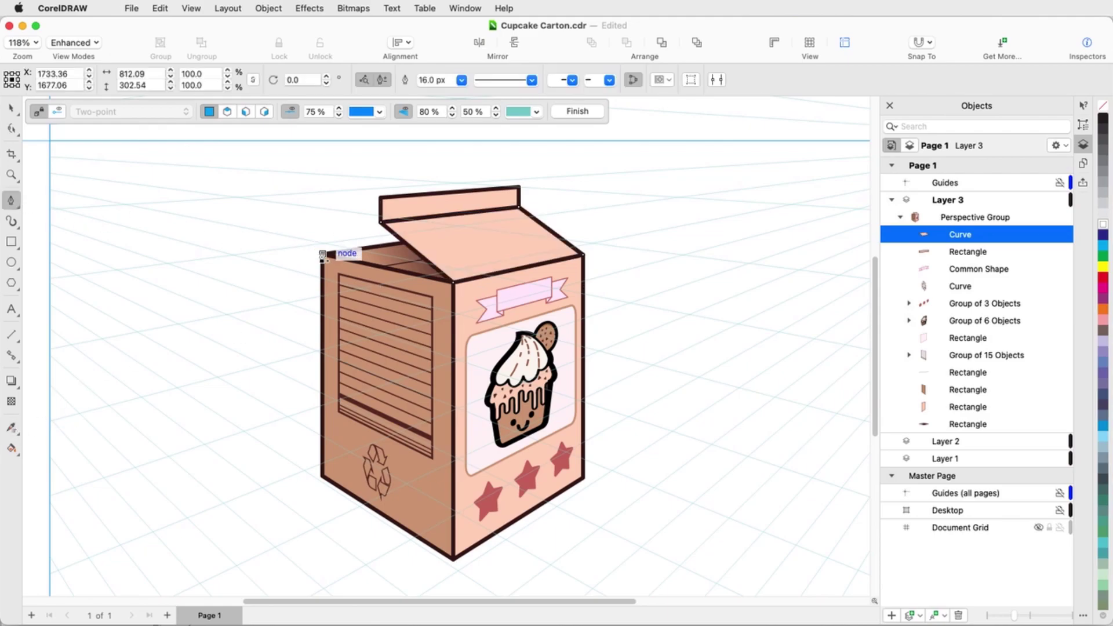
pyautogui.click(381, 222)
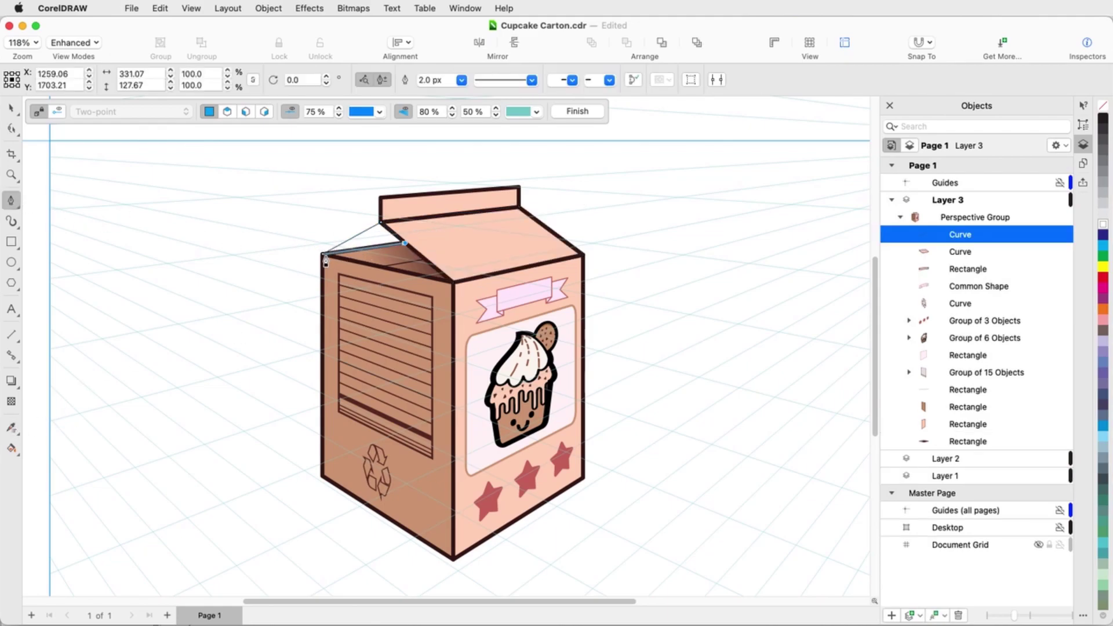
pyautogui.click(12, 428)
pyautogui.click(397, 237)
pyautogui.click(366, 231)
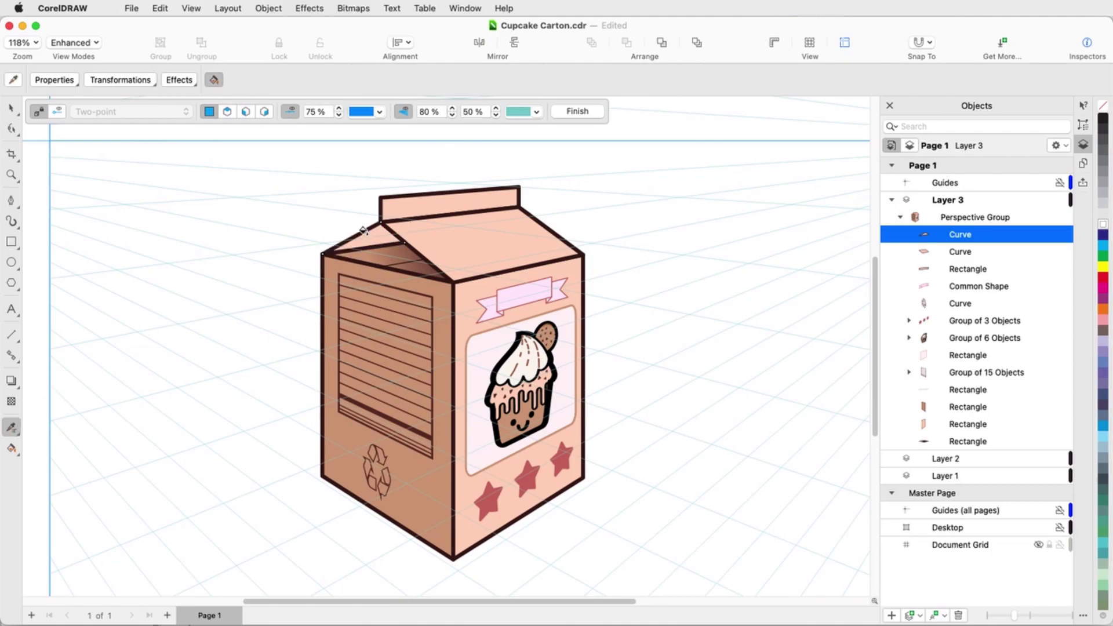